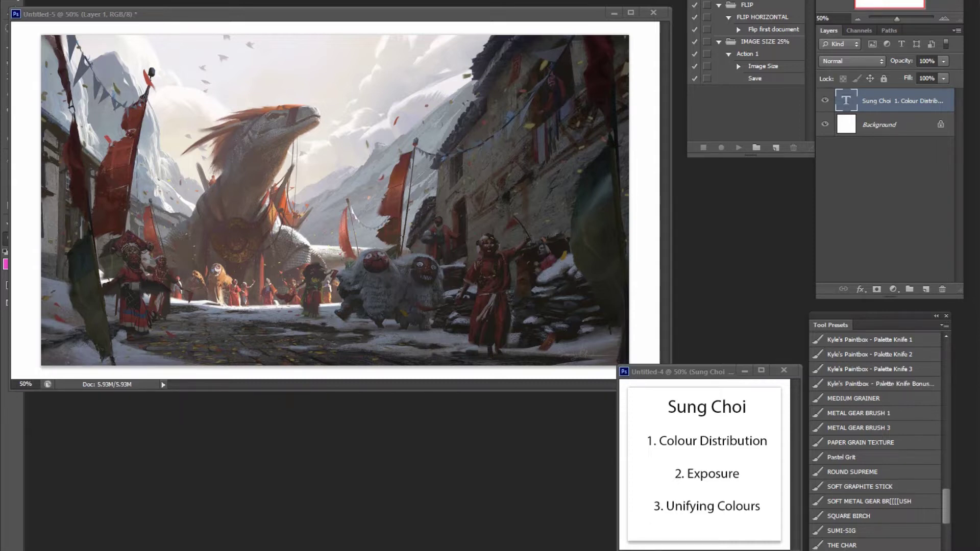
Step: Bring the Untitled-5 painting to the front and add an empty Layer 2 above Layer 1
{"action": "left_click", "coordinate": [619, 222]}
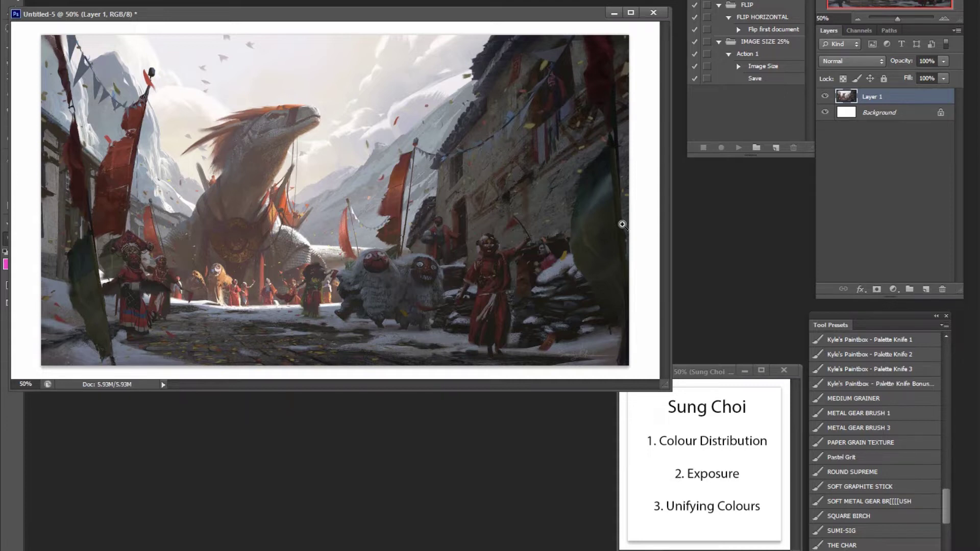
{"action": "left_click", "coordinate": [926, 290]}
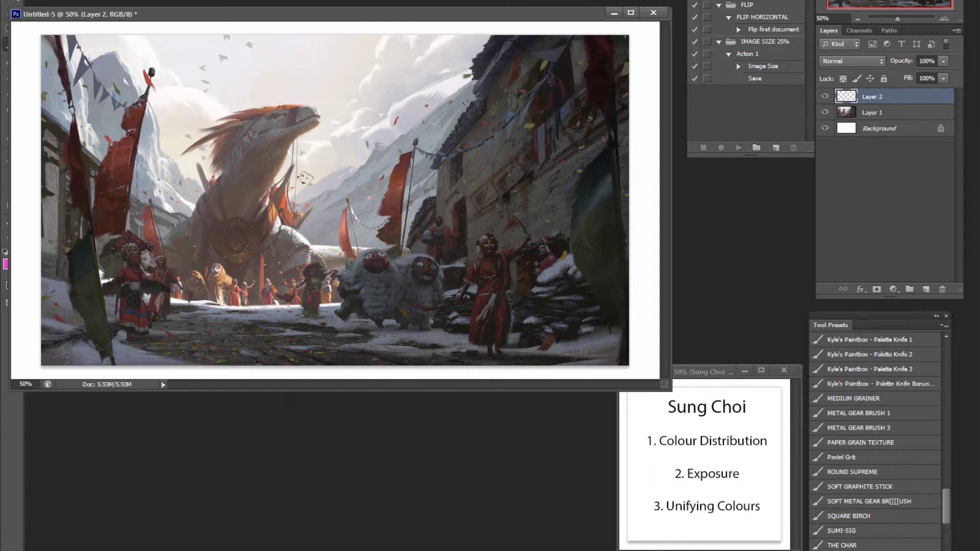
Step: Loop pink outlines around the left figures, the dragon and the right-hand figures and buildings
{"action": "mouse_move", "coordinate": [206, 70]}
{"action": "left_mouse_down"}
{"action": "mouse_move", "coordinate": [82, 67]}
{"action": "mouse_move", "coordinate": [40, 156]}
{"action": "mouse_move", "coordinate": [61, 224]}
{"action": "mouse_move", "coordinate": [151, 340]}
{"action": "mouse_move", "coordinate": [174, 321]}
{"action": "mouse_move", "coordinate": [191, 281]}
{"action": "mouse_move", "coordinate": [166, 249]}
{"action": "mouse_move", "coordinate": [158, 73]}
{"action": "left_mouse_up"}
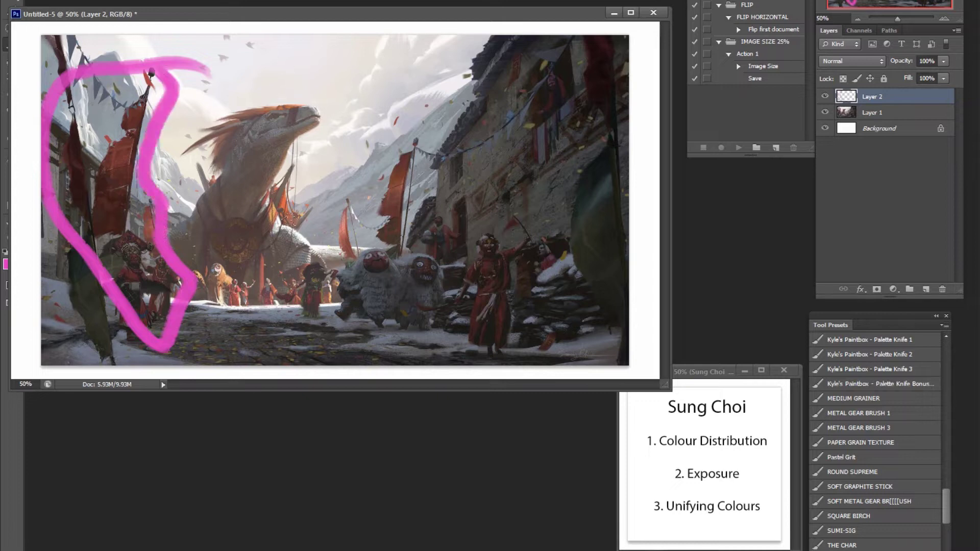
{"action": "mouse_move", "coordinate": [327, 162]}
{"action": "left_mouse_down"}
{"action": "mouse_move", "coordinate": [193, 255]}
{"action": "mouse_move", "coordinate": [328, 204]}
{"action": "mouse_move", "coordinate": [440, 139]}
{"action": "left_mouse_up"}
{"action": "mouse_move", "coordinate": [306, 174]}
{"action": "left_mouse_down"}
{"action": "mouse_move", "coordinate": [395, 307]}
{"action": "mouse_move", "coordinate": [549, 266]}
{"action": "mouse_move", "coordinate": [415, 137]}
{"action": "left_mouse_up"}
{"action": "left_click_drag", "start_coordinate": [534, 37], "coordinate": [629, 180]}
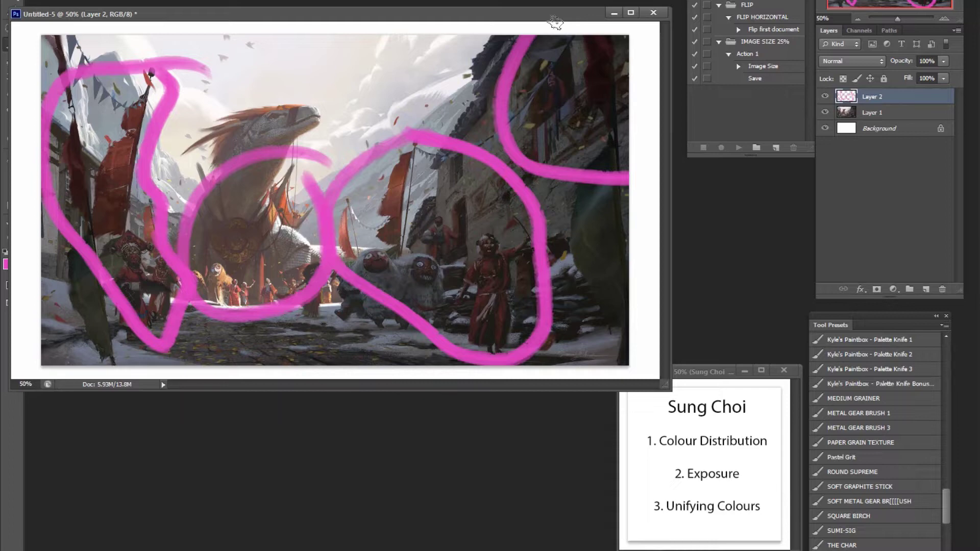
Step: Switch the brush colour to blue and paint arrows toward the dragon from the upper right and left
{"action": "left_click", "coordinate": [6, 264]}
{"action": "left_click", "coordinate": [769, 440]}
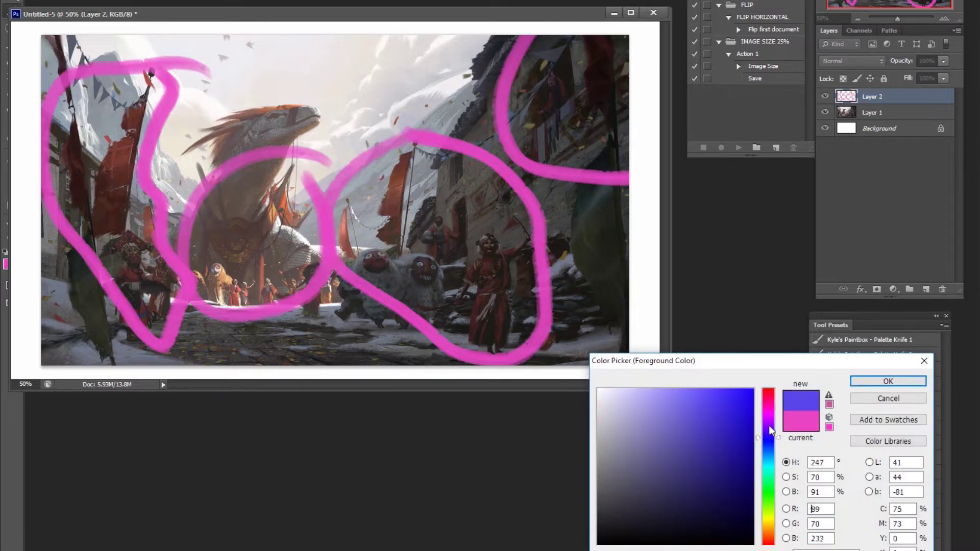
{"action": "left_click", "coordinate": [887, 382]}
{"action": "mouse_move", "coordinate": [596, 49]}
{"action": "left_mouse_down"}
{"action": "mouse_move", "coordinate": [459, 250]}
{"action": "mouse_move", "coordinate": [388, 265]}
{"action": "mouse_move", "coordinate": [260, 243]}
{"action": "mouse_move", "coordinate": [262, 232]}
{"action": "mouse_move", "coordinate": [274, 267]}
{"action": "mouse_move", "coordinate": [306, 229]}
{"action": "left_mouse_up"}
{"action": "mouse_move", "coordinate": [49, 116]}
{"action": "left_mouse_down"}
{"action": "mouse_move", "coordinate": [149, 224]}
{"action": "mouse_move", "coordinate": [242, 205]}
{"action": "mouse_move", "coordinate": [278, 180]}
{"action": "mouse_move", "coordinate": [257, 182]}
{"action": "mouse_move", "coordinate": [265, 220]}
{"action": "mouse_move", "coordinate": [276, 203]}
{"action": "left_mouse_up"}
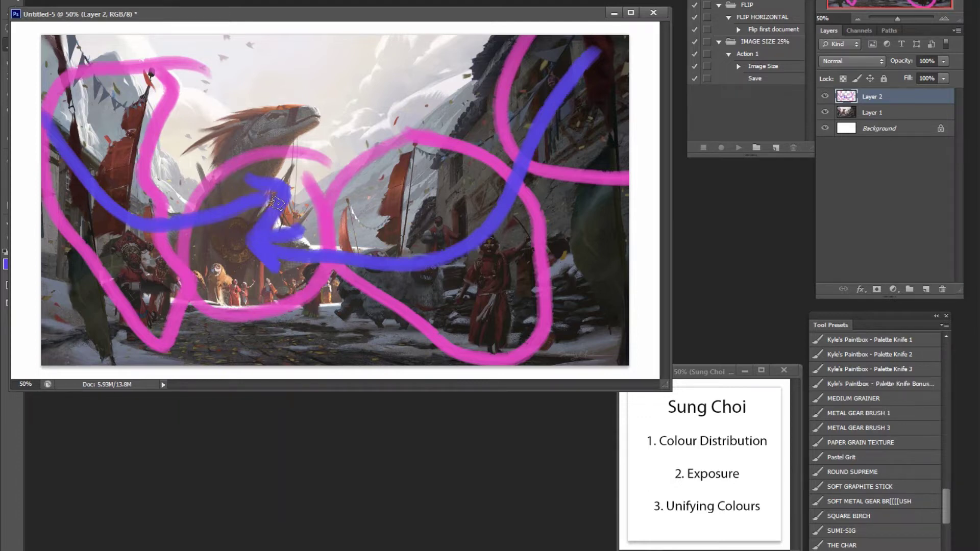
Step: Replace Layer 2 with a fresh empty layer and undo a trial blue outline of the dragon
{"action": "left_click", "coordinate": [942, 289]}
{"action": "left_click", "coordinate": [926, 289]}
{"action": "mouse_move", "coordinate": [166, 241]}
{"action": "left_mouse_down"}
{"action": "mouse_move", "coordinate": [206, 150]}
{"action": "mouse_move", "coordinate": [254, 100]}
{"action": "mouse_move", "coordinate": [324, 98]}
{"action": "mouse_move", "coordinate": [278, 197]}
{"action": "mouse_move", "coordinate": [317, 235]}
{"action": "mouse_move", "coordinate": [314, 268]}
{"action": "mouse_move", "coordinate": [234, 284]}
{"action": "mouse_move", "coordinate": [167, 227]}
{"action": "left_mouse_up"}
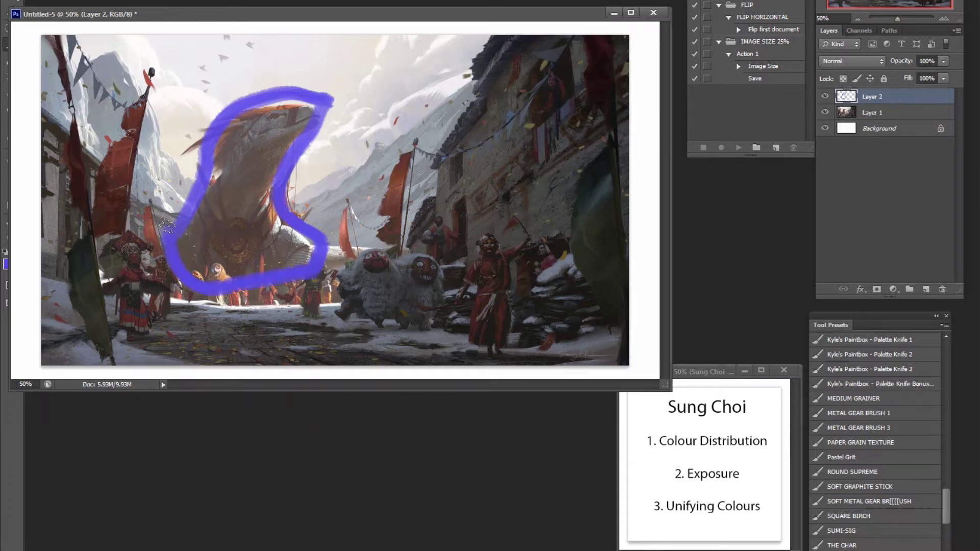
{"action": "key", "text": "ctrl+z"}
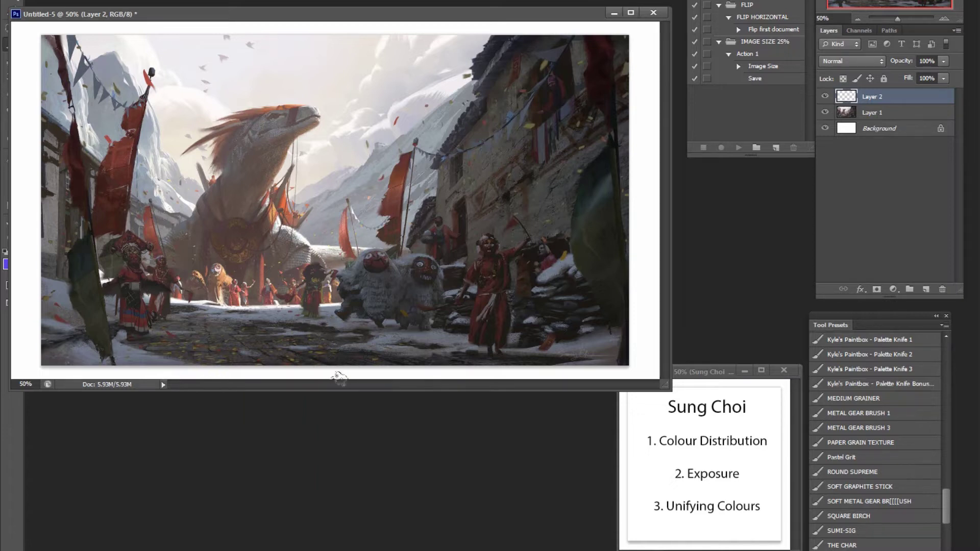
Step: Paint blue arrows from the bottom, top and top-right edges toward the dragon, plus a curve under the right figures
{"action": "mouse_move", "coordinate": [327, 364]}
{"action": "left_mouse_down"}
{"action": "mouse_move", "coordinate": [229, 352]}
{"action": "mouse_move", "coordinate": [222, 315]}
{"action": "mouse_move", "coordinate": [205, 322]}
{"action": "mouse_move", "coordinate": [213, 314]}
{"action": "mouse_move", "coordinate": [239, 323]}
{"action": "mouse_move", "coordinate": [236, 314]}
{"action": "mouse_move", "coordinate": [320, 362]}
{"action": "mouse_move", "coordinate": [228, 282]}
{"action": "mouse_move", "coordinate": [241, 265]}
{"action": "left_mouse_up"}
{"action": "mouse_move", "coordinate": [207, 304]}
{"action": "left_mouse_down"}
{"action": "mouse_move", "coordinate": [234, 265]}
{"action": "mouse_move", "coordinate": [255, 282]}
{"action": "left_mouse_up"}
{"action": "mouse_move", "coordinate": [620, 38]}
{"action": "left_mouse_down"}
{"action": "mouse_move", "coordinate": [582, 57]}
{"action": "mouse_move", "coordinate": [419, 196]}
{"action": "mouse_move", "coordinate": [323, 218]}
{"action": "mouse_move", "coordinate": [302, 212]}
{"action": "mouse_move", "coordinate": [329, 230]}
{"action": "left_mouse_up"}
{"action": "mouse_move", "coordinate": [93, 37]}
{"action": "left_mouse_down"}
{"action": "mouse_move", "coordinate": [135, 148]}
{"action": "mouse_move", "coordinate": [203, 195]}
{"action": "mouse_move", "coordinate": [175, 144]}
{"action": "left_mouse_up"}
{"action": "mouse_move", "coordinate": [477, 48]}
{"action": "left_mouse_down"}
{"action": "mouse_move", "coordinate": [463, 77]}
{"action": "mouse_move", "coordinate": [345, 161]}
{"action": "mouse_move", "coordinate": [291, 179]}
{"action": "left_mouse_up"}
{"action": "mouse_move", "coordinate": [313, 148]}
{"action": "left_mouse_down"}
{"action": "mouse_move", "coordinate": [281, 174]}
{"action": "mouse_move", "coordinate": [304, 191]}
{"action": "mouse_move", "coordinate": [326, 196]}
{"action": "left_mouse_up"}
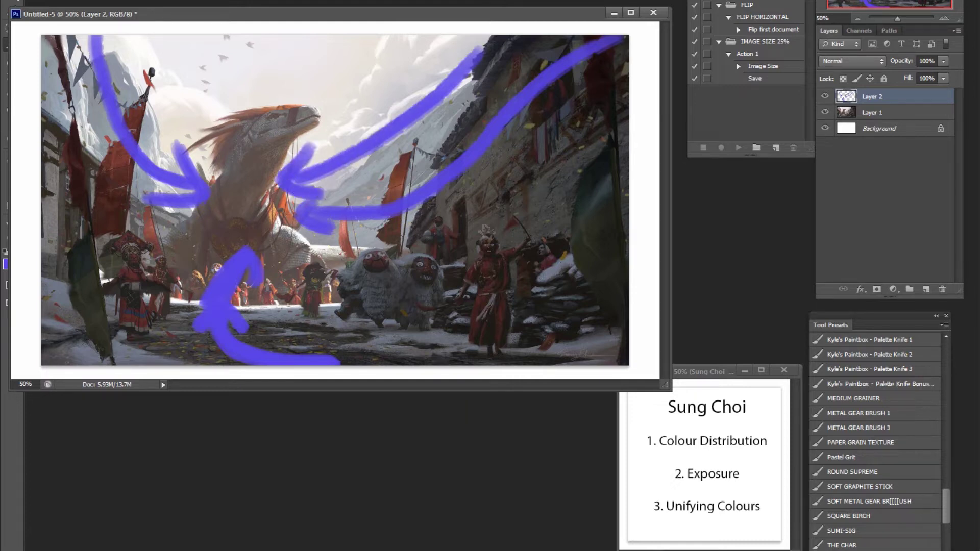
{"action": "mouse_move", "coordinate": [391, 35]}
{"action": "left_mouse_down"}
{"action": "mouse_move", "coordinate": [333, 119]}
{"action": "mouse_move", "coordinate": [324, 102]}
{"action": "mouse_move", "coordinate": [308, 123]}
{"action": "mouse_move", "coordinate": [345, 143]}
{"action": "left_mouse_up"}
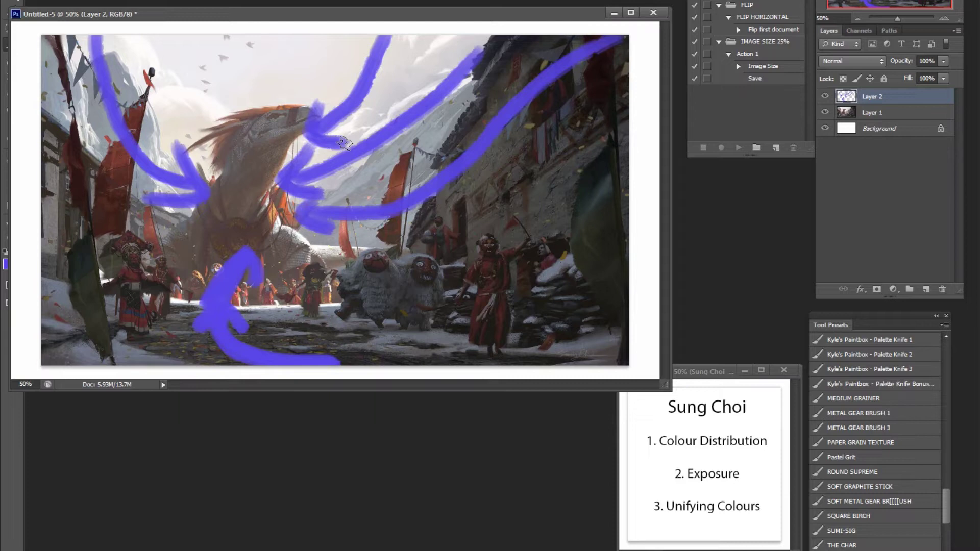
{"action": "mouse_move", "coordinate": [621, 254]}
{"action": "left_mouse_down"}
{"action": "mouse_move", "coordinate": [482, 320]}
{"action": "mouse_move", "coordinate": [352, 280]}
{"action": "mouse_move", "coordinate": [339, 266]}
{"action": "mouse_move", "coordinate": [376, 265]}
{"action": "left_mouse_up"}
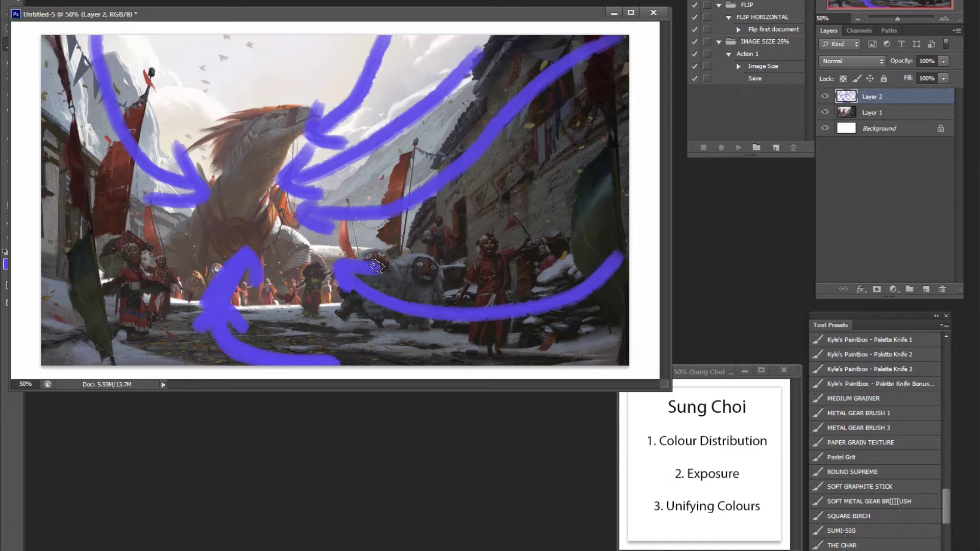
Step: Replace the arrow layer with an empty Layer 2, discard a trial blue circle, and select Layer 1
{"action": "left_click", "coordinate": [943, 289]}
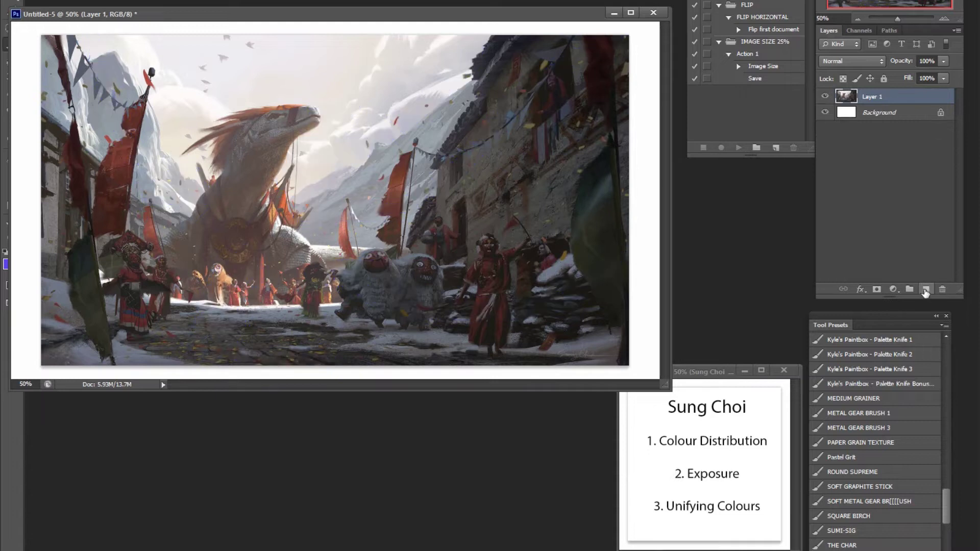
{"action": "left_click", "coordinate": [926, 289]}
{"action": "mouse_move", "coordinate": [509, 197]}
{"action": "left_mouse_down"}
{"action": "mouse_move", "coordinate": [338, 289]}
{"action": "mouse_move", "coordinate": [500, 361]}
{"action": "mouse_move", "coordinate": [513, 215]}
{"action": "mouse_move", "coordinate": [480, 200]}
{"action": "left_mouse_up"}
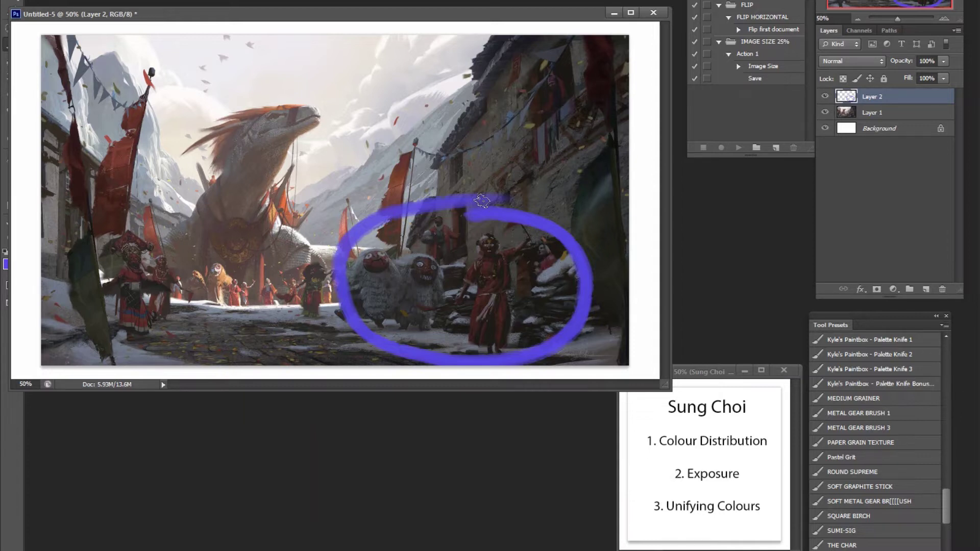
{"action": "key", "text": "ctrl+z"}
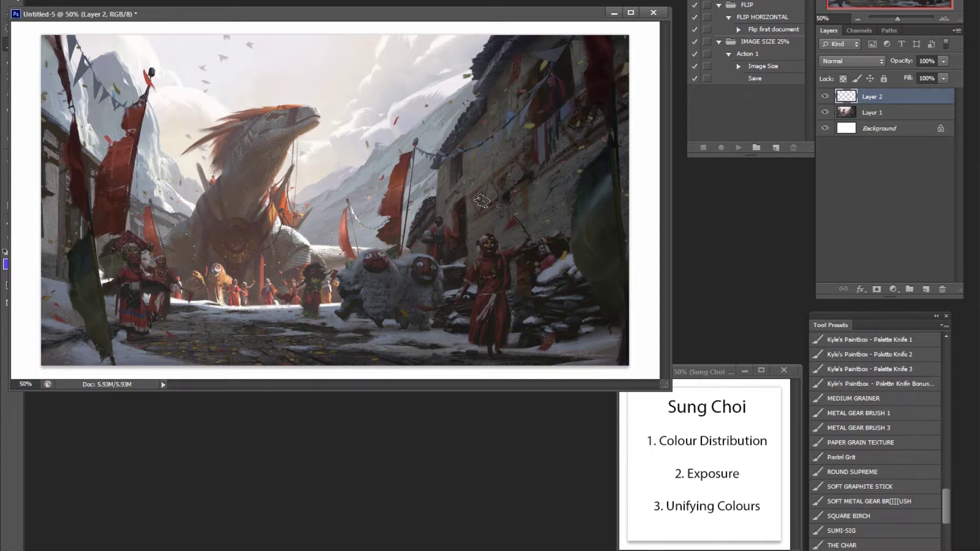
{"action": "left_click", "coordinate": [896, 116]}
{"action": "key", "text": "ctrl+m"}
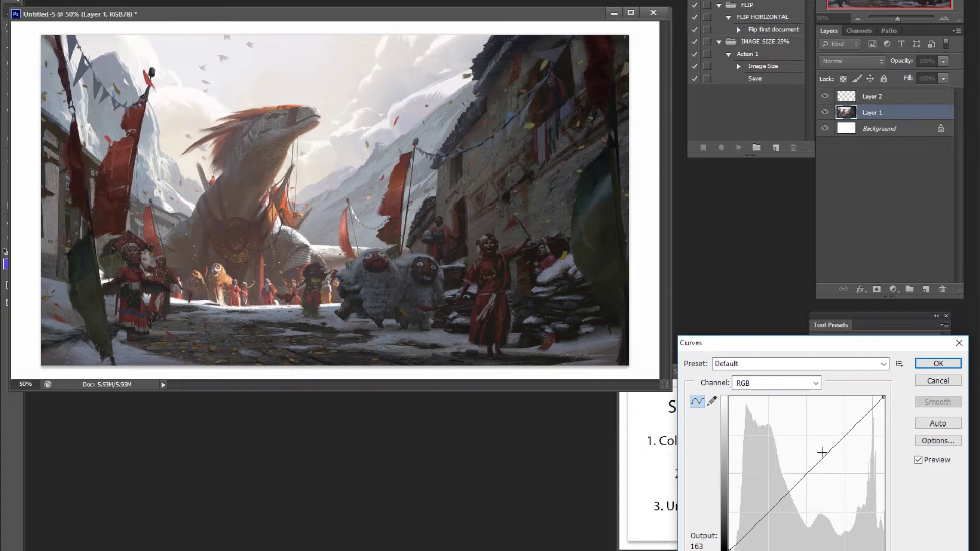
{"action": "left_click_drag", "start_coordinate": [825, 454], "coordinate": [824, 409]}
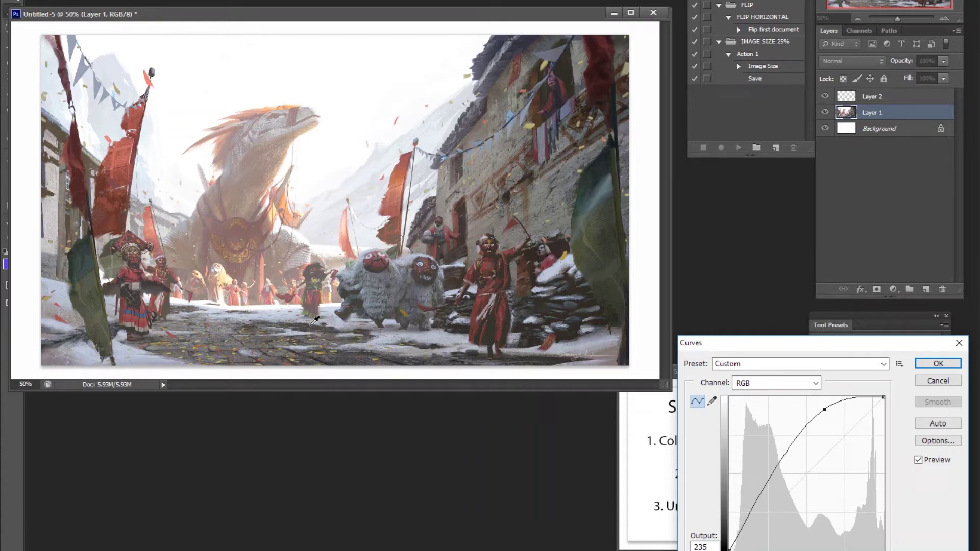
{"action": "left_click", "coordinate": [925, 381]}
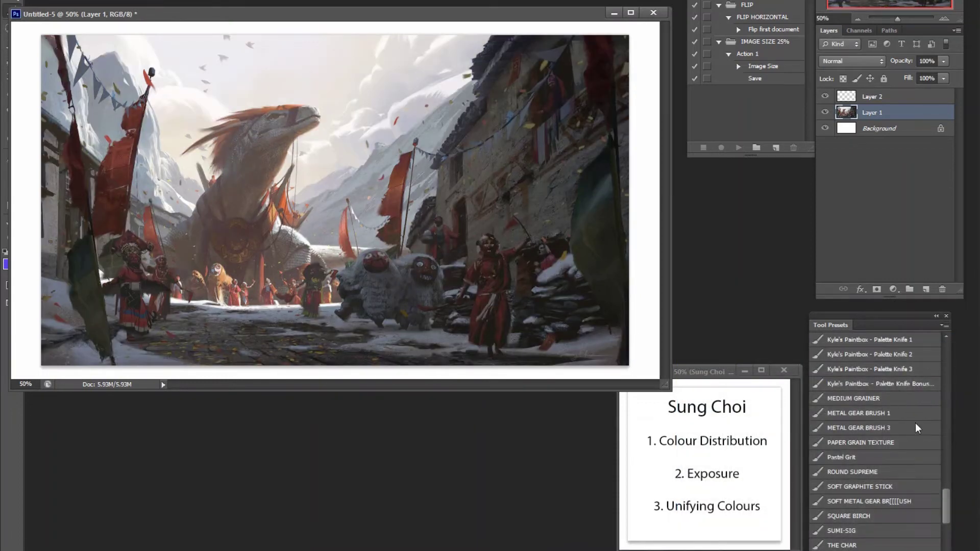
{"action": "key", "text": "ctrl+m"}
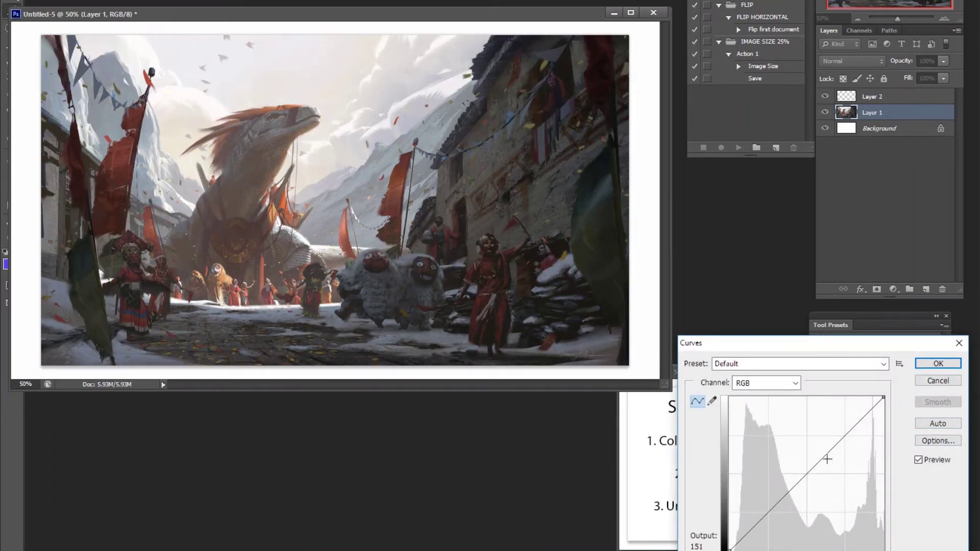
Step: Push the Curves line up and down to test exposure, then add a shadow point for a washed-out look
{"action": "left_click_drag", "start_coordinate": [825, 456], "coordinate": [823, 452]}
{"action": "left_click_drag", "start_coordinate": [824, 453], "coordinate": [823, 418]}
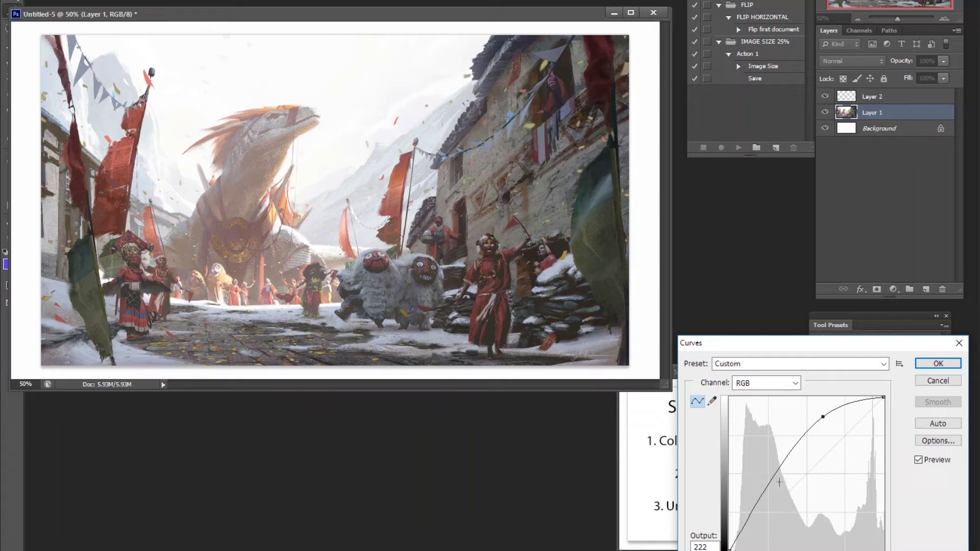
{"action": "left_click_drag", "start_coordinate": [822, 418], "coordinate": [850, 484]}
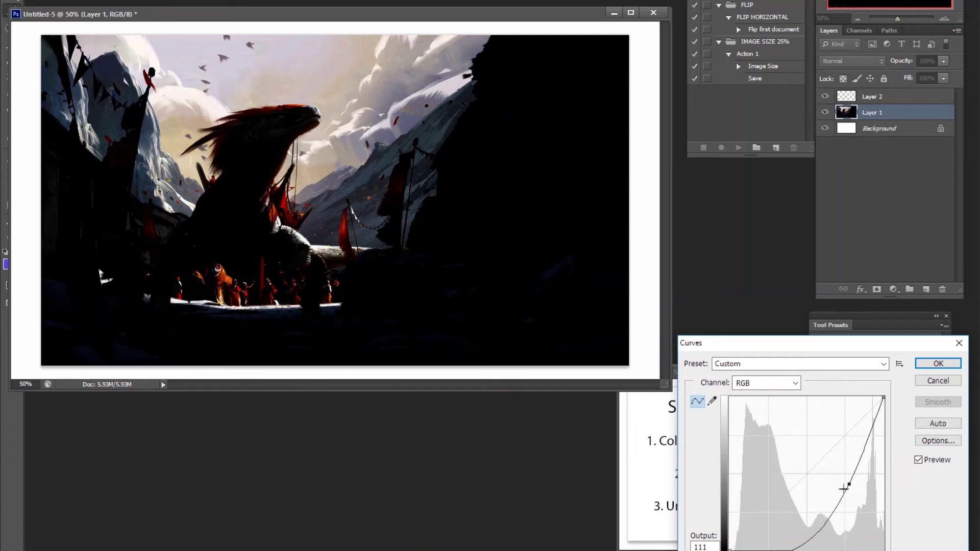
{"action": "left_click_drag", "start_coordinate": [848, 484], "coordinate": [825, 436]}
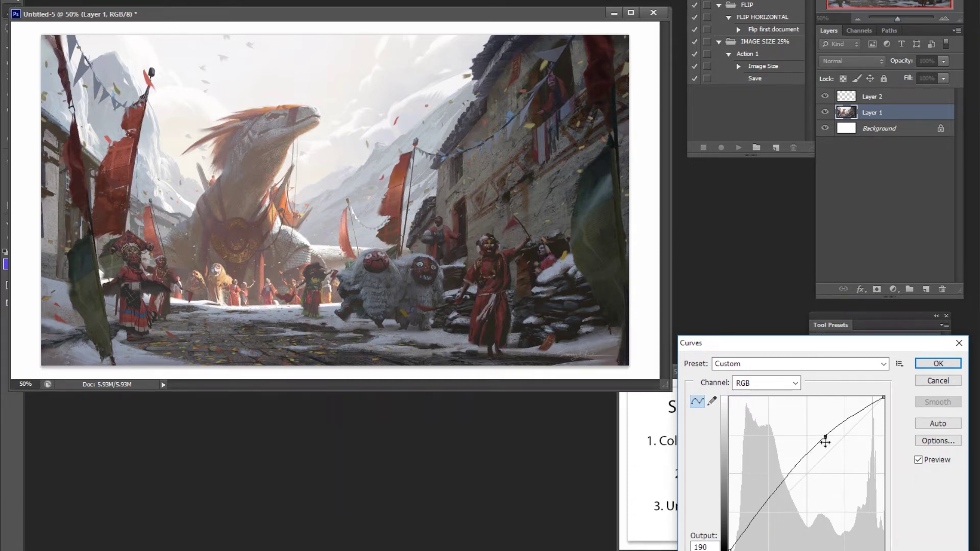
{"action": "left_click_drag", "start_coordinate": [826, 438], "coordinate": [817, 416]}
{"action": "left_click_drag", "start_coordinate": [757, 506], "coordinate": [758, 457]}
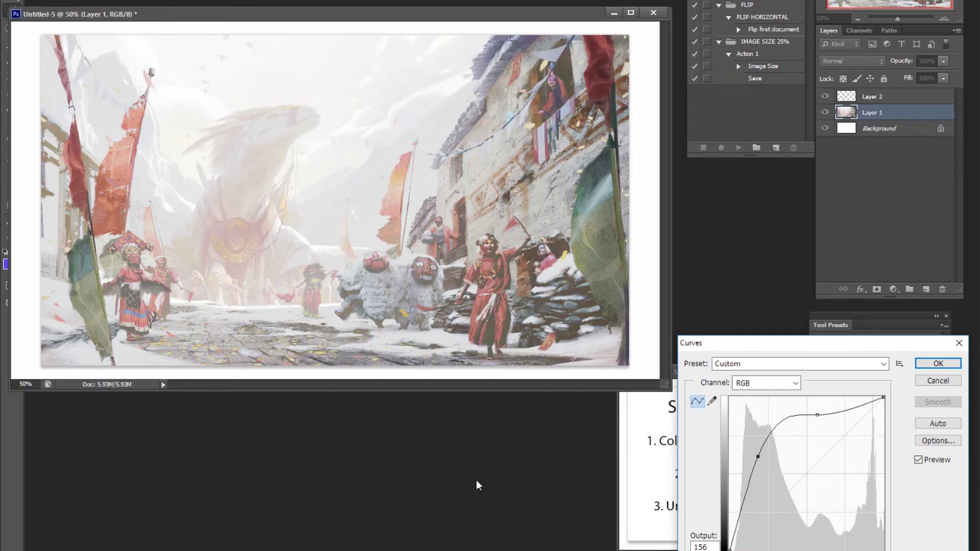
{"action": "left_click_drag", "start_coordinate": [817, 416], "coordinate": [815, 416]}
Step: Apply the brightening curve, add Layer 3 and paint blue loops with the soft metal gear brush
{"action": "left_click", "coordinate": [930, 364]}
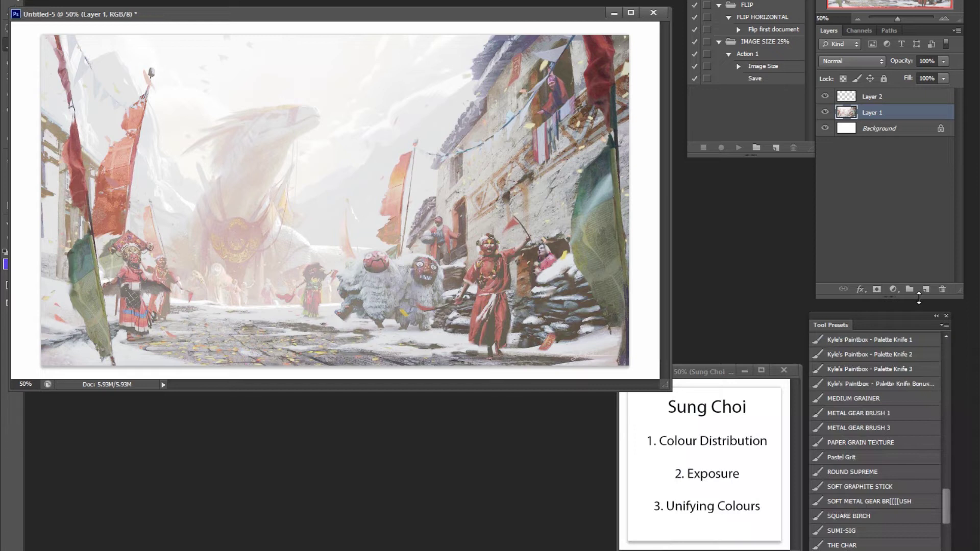
{"action": "left_click", "coordinate": [926, 289]}
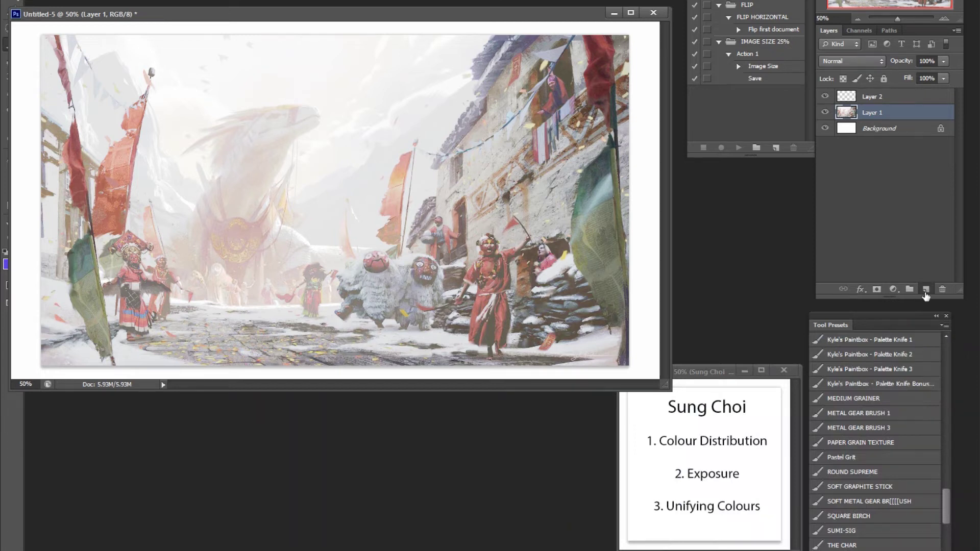
{"action": "left_click", "coordinate": [892, 500]}
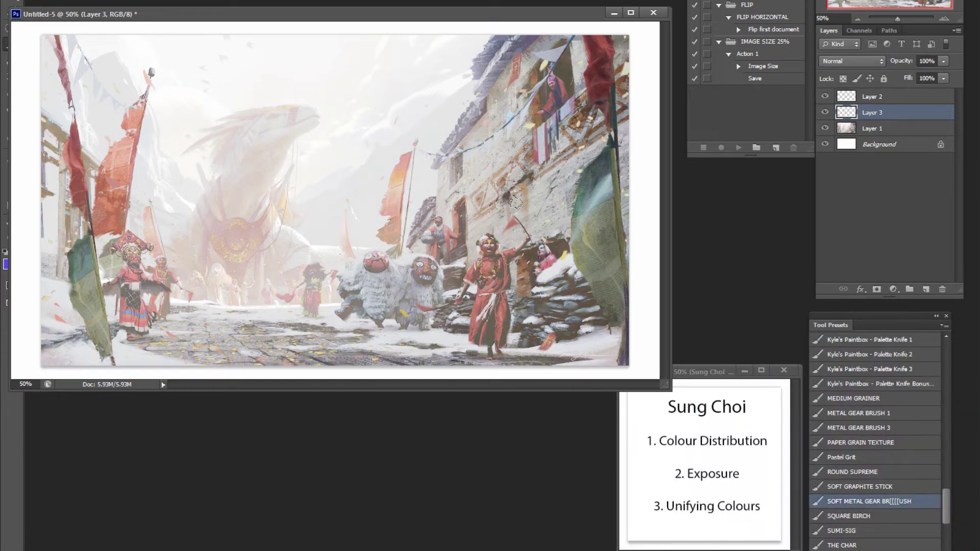
{"action": "mouse_move", "coordinate": [512, 195]}
{"action": "left_mouse_down"}
{"action": "mouse_move", "coordinate": [258, 314]}
{"action": "mouse_move", "coordinate": [646, 287]}
{"action": "mouse_move", "coordinate": [335, 196]}
{"action": "mouse_move", "coordinate": [286, 366]}
{"action": "left_mouse_up"}
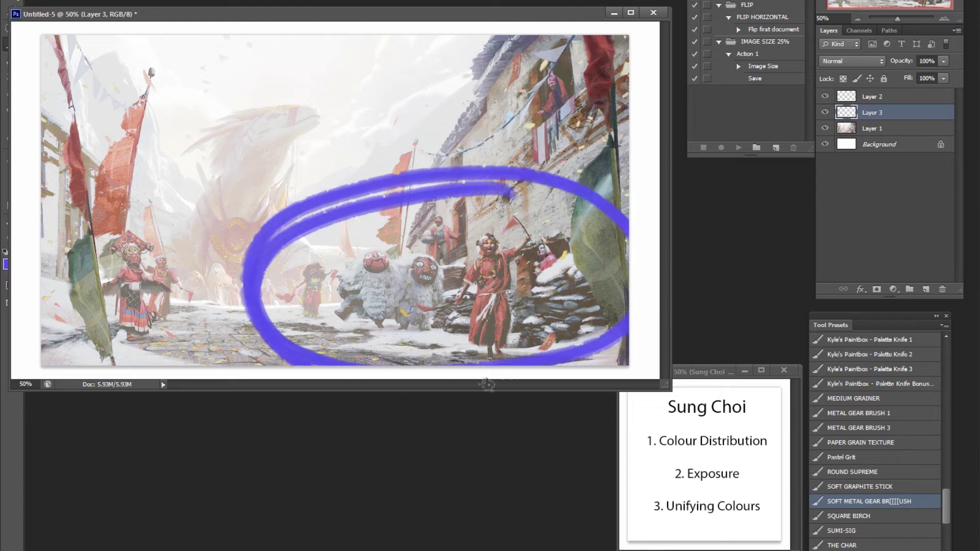
{"action": "mouse_move", "coordinate": [561, 40]}
{"action": "left_mouse_down"}
{"action": "mouse_move", "coordinate": [476, 123]}
{"action": "mouse_move", "coordinate": [544, 46]}
{"action": "left_mouse_up"}
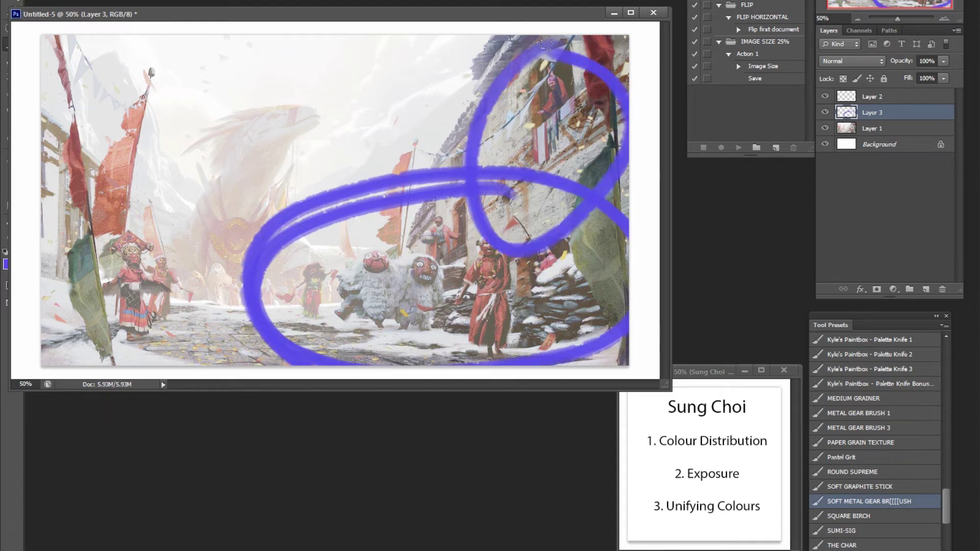
Step: Step back through History to remove the blue loops, Layer 3 and the curve, restoring the original exposure
{"action": "key", "text": "ctrl+alt+z"}
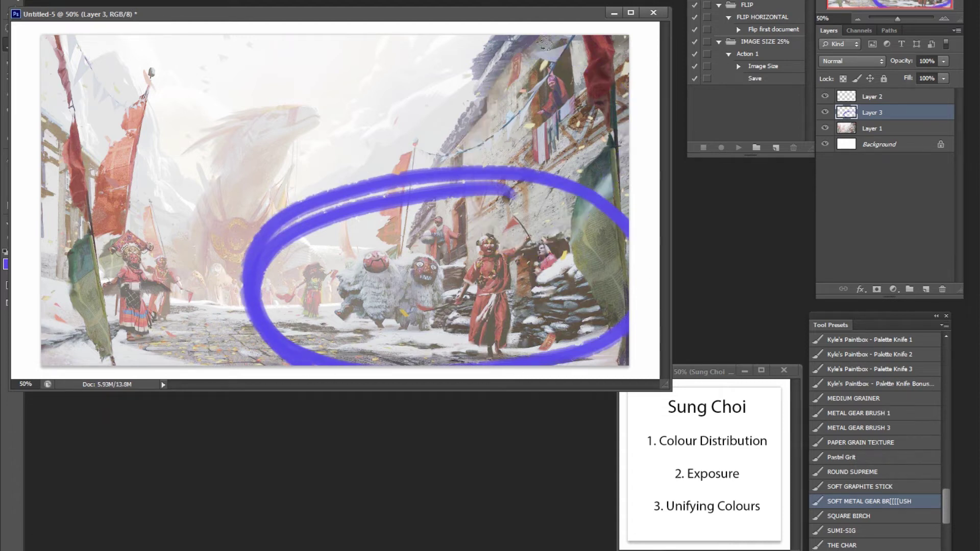
{"action": "key", "text": "ctrl+alt+z"}
{"action": "key", "text": "ctrl+shift+z"}
{"action": "key", "text": "ctrl+shift+z"}
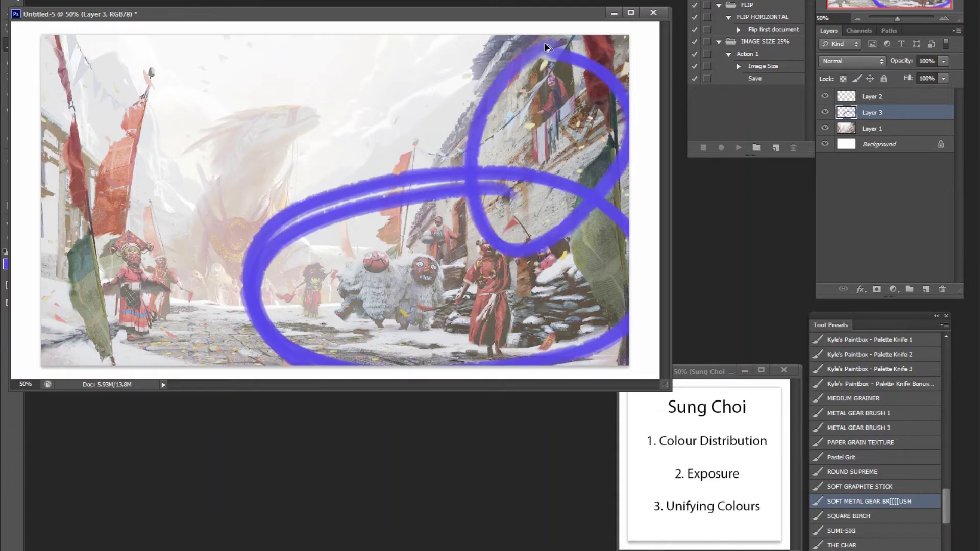
{"action": "key", "text": "ctrl+alt+z"}
{"action": "key", "text": "ctrl+alt+z"}
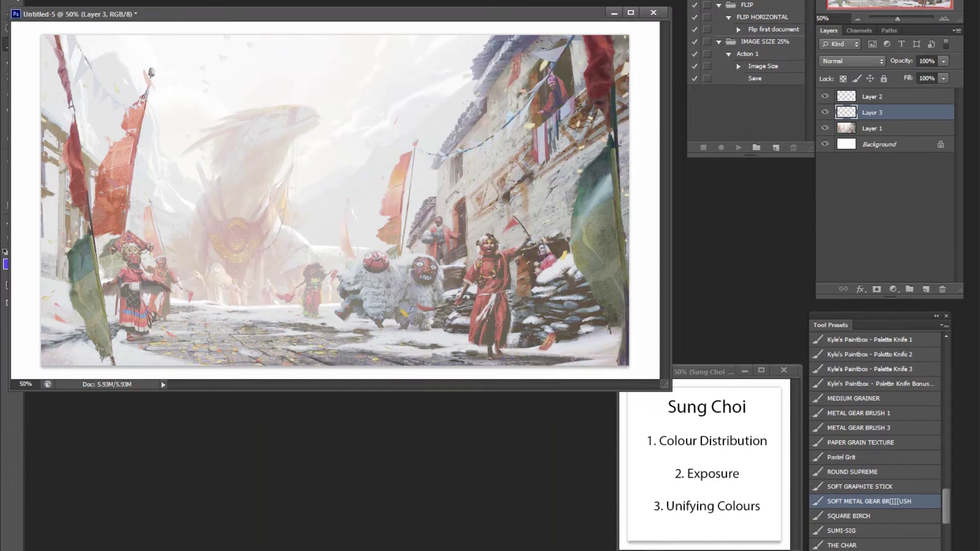
{"action": "key", "text": "ctrl+alt+z"}
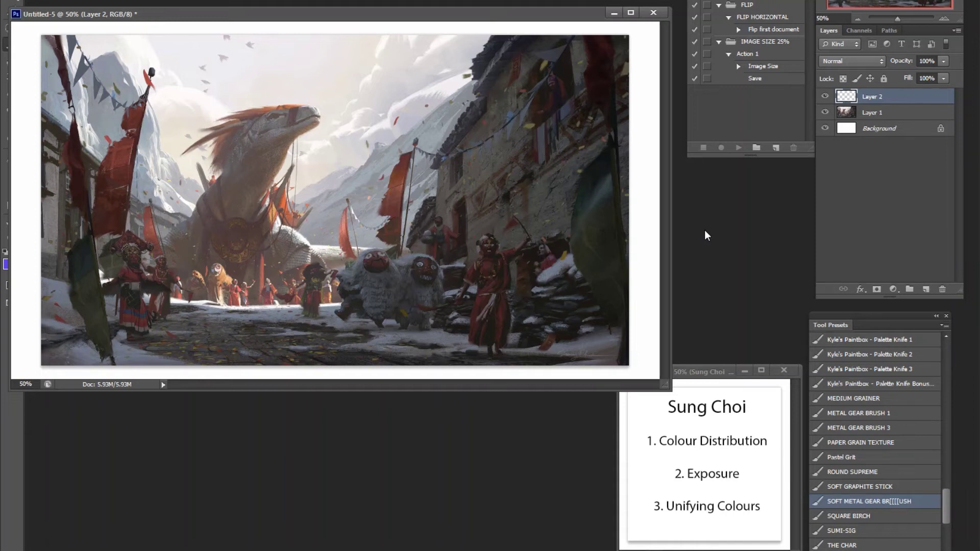
Step: Paint a blue zigzag on Layer 2 from the top-right edge past the dragon to the left banners
{"action": "mouse_move", "coordinate": [493, 40]}
{"action": "left_mouse_down"}
{"action": "mouse_move", "coordinate": [443, 91]}
{"action": "mouse_move", "coordinate": [394, 214]}
{"action": "mouse_move", "coordinate": [363, 249]}
{"action": "mouse_move", "coordinate": [314, 273]}
{"action": "mouse_move", "coordinate": [277, 228]}
{"action": "mouse_move", "coordinate": [271, 188]}
{"action": "mouse_move", "coordinate": [324, 123]}
{"action": "mouse_move", "coordinate": [276, 102]}
{"action": "mouse_move", "coordinate": [219, 120]}
{"action": "mouse_move", "coordinate": [183, 193]}
{"action": "mouse_move", "coordinate": [160, 213]}
{"action": "mouse_move", "coordinate": [137, 194]}
{"action": "mouse_move", "coordinate": [128, 163]}
{"action": "mouse_move", "coordinate": [149, 126]}
{"action": "mouse_move", "coordinate": [137, 109]}
{"action": "mouse_move", "coordinate": [123, 109]}
{"action": "mouse_move", "coordinate": [93, 141]}
{"action": "mouse_move", "coordinate": [35, 107]}
{"action": "mouse_move", "coordinate": [49, 123]}
{"action": "mouse_move", "coordinate": [25, 158]}
{"action": "mouse_move", "coordinate": [164, 385]}
{"action": "left_mouse_up"}
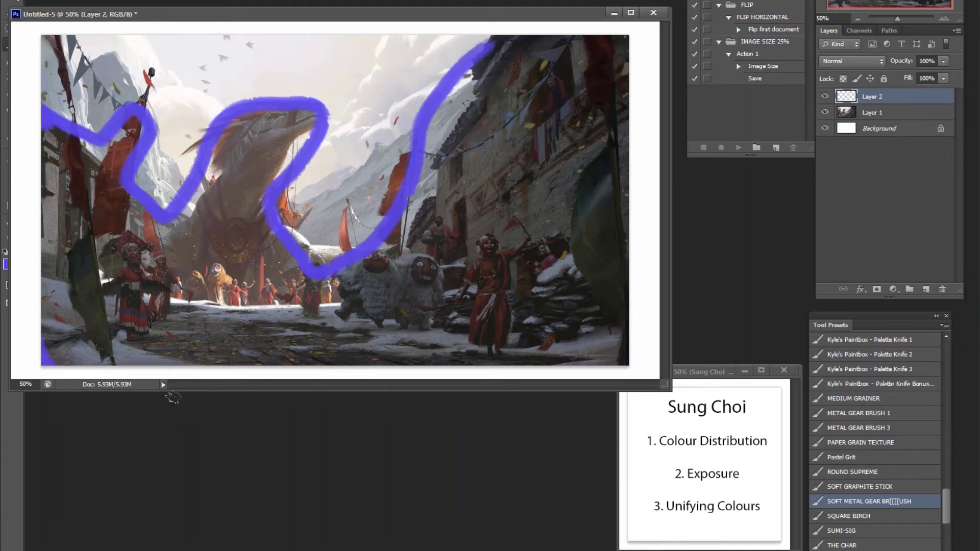
Step: Extend the blue line along the top right and circle the red dancer and green flag in purple
{"action": "mouse_move", "coordinate": [645, 106]}
{"action": "left_mouse_down"}
{"action": "mouse_move", "coordinate": [547, 23]}
{"action": "mouse_move", "coordinate": [480, 39]}
{"action": "left_mouse_up"}
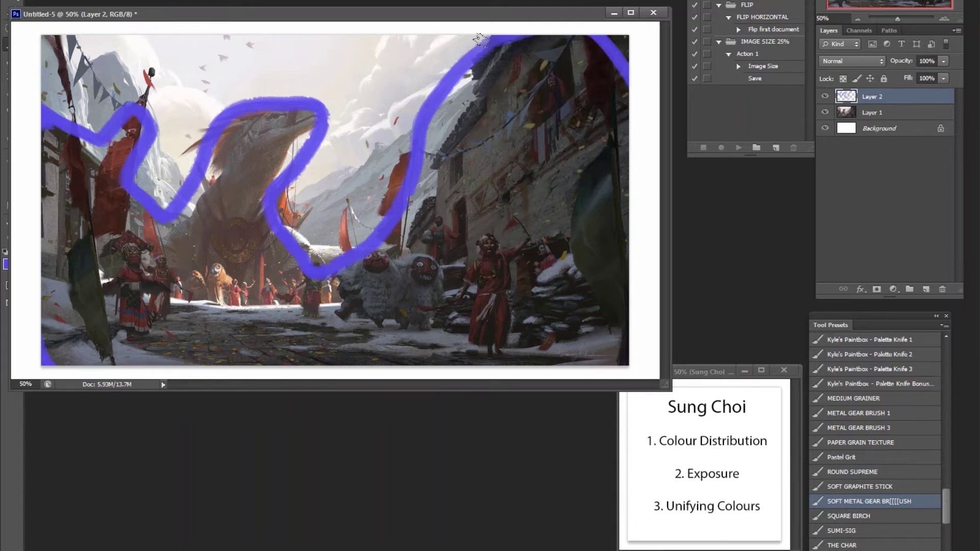
{"action": "mouse_move", "coordinate": [503, 213]}
{"action": "left_mouse_down"}
{"action": "mouse_move", "coordinate": [485, 217]}
{"action": "mouse_move", "coordinate": [516, 245]}
{"action": "mouse_move", "coordinate": [492, 232]}
{"action": "left_mouse_up"}
{"action": "mouse_move", "coordinate": [595, 153]}
{"action": "left_mouse_down"}
{"action": "mouse_move", "coordinate": [580, 164]}
{"action": "mouse_move", "coordinate": [596, 152]}
{"action": "left_mouse_up"}
Step: Undo the purple ellipses, sample a light grey from the crowd and hide Layer 2
{"action": "key", "text": "ctrl+alt+z"}
{"action": "key", "text": "ctrl+alt+z"}
{"action": "left_click", "coordinate": [266, 308], "text": "alt"}
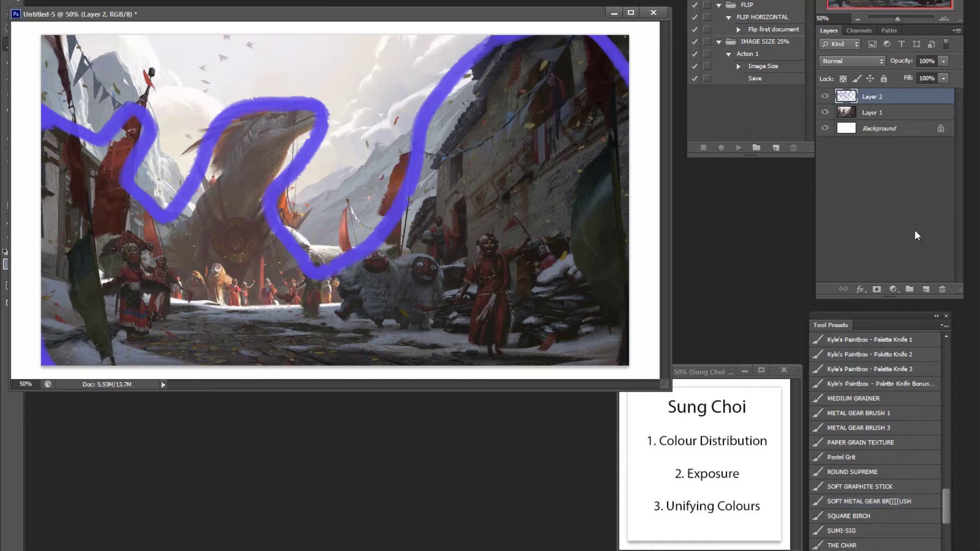
{"action": "left_click", "coordinate": [825, 96]}
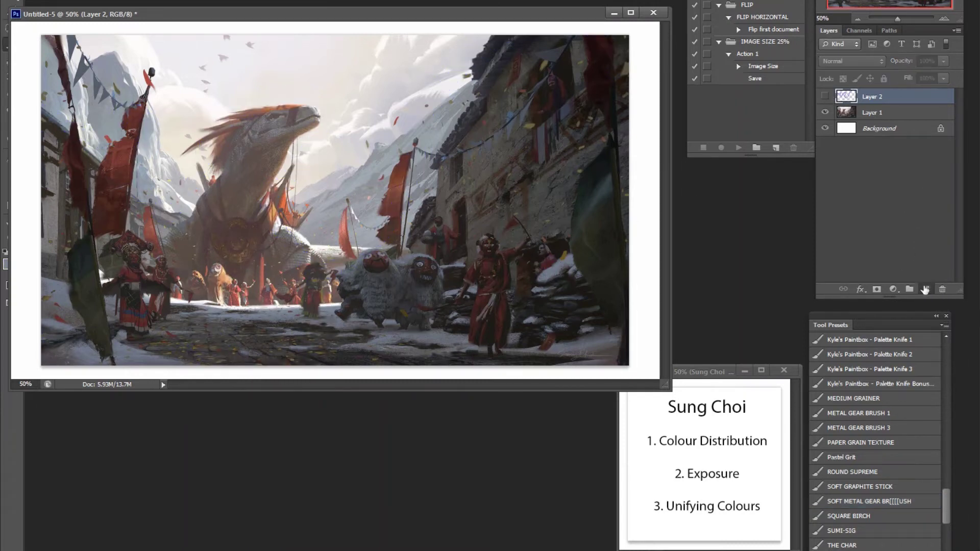
Step: Add a new Layer 3 and try a grey stroke across the sky, then undo it
{"action": "left_click", "coordinate": [926, 289]}
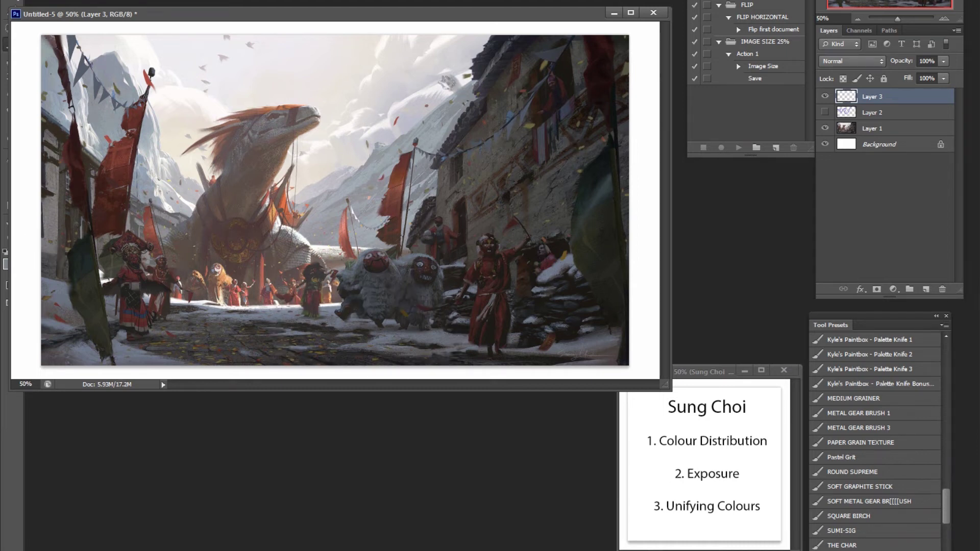
{"action": "mouse_move", "coordinate": [449, 84]}
{"action": "left_mouse_down"}
{"action": "mouse_move", "coordinate": [397, 51]}
{"action": "mouse_move", "coordinate": [356, 85]}
{"action": "mouse_move", "coordinate": [366, 111]}
{"action": "mouse_move", "coordinate": [385, 96]}
{"action": "mouse_move", "coordinate": [344, 63]}
{"action": "mouse_move", "coordinate": [365, 63]}
{"action": "mouse_move", "coordinate": [383, 82]}
{"action": "mouse_move", "coordinate": [395, 116]}
{"action": "mouse_move", "coordinate": [393, 50]}
{"action": "mouse_move", "coordinate": [350, 54]}
{"action": "left_mouse_up"}
{"action": "key", "text": "ctrl+z"}
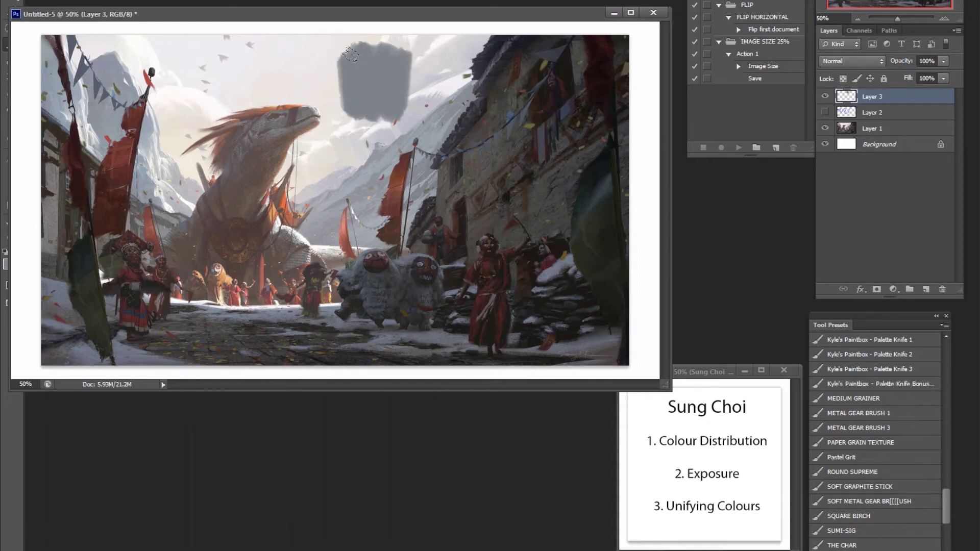
Step: Switch the brush to vivid pink and draw arrows from the sky to the buildings, creature and red banner
{"action": "left_click", "coordinate": [6, 258]}
{"action": "left_click_drag", "start_coordinate": [774, 415], "coordinate": [768, 399]}
{"action": "left_click", "coordinate": [721, 401]}
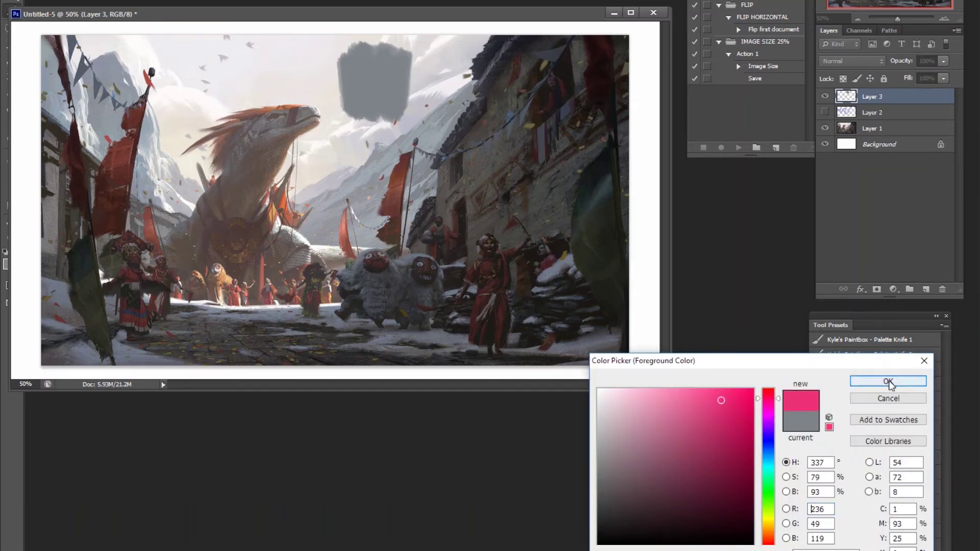
{"action": "left_click", "coordinate": [866, 381]}
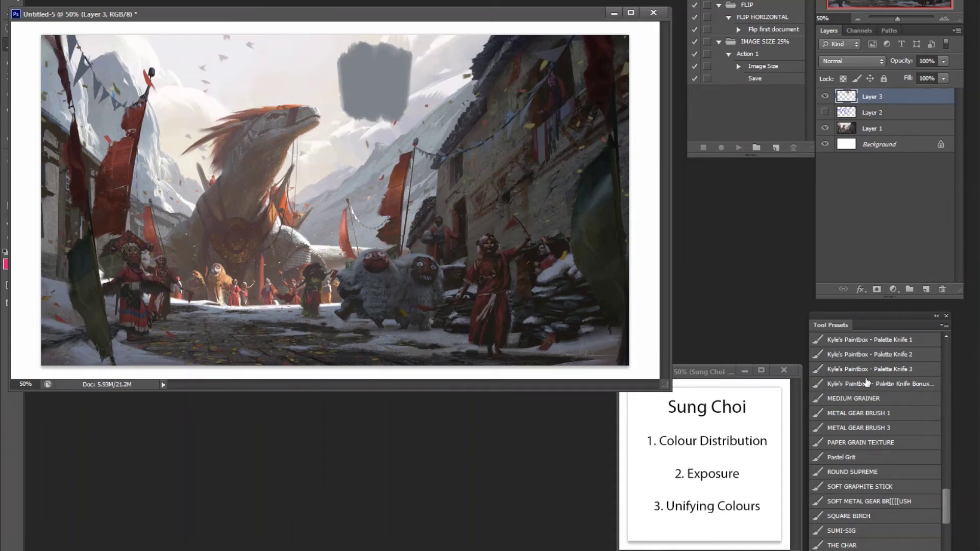
{"action": "mouse_move", "coordinate": [416, 99]}
{"action": "left_mouse_down"}
{"action": "mouse_move", "coordinate": [459, 154]}
{"action": "mouse_move", "coordinate": [461, 139]}
{"action": "left_mouse_up"}
{"action": "mouse_move", "coordinate": [380, 132]}
{"action": "left_mouse_down"}
{"action": "mouse_move", "coordinate": [418, 280]}
{"action": "mouse_move", "coordinate": [420, 239]}
{"action": "mouse_move", "coordinate": [302, 273]}
{"action": "mouse_move", "coordinate": [300, 290]}
{"action": "mouse_move", "coordinate": [317, 248]}
{"action": "left_mouse_up"}
{"action": "mouse_move", "coordinate": [330, 122]}
{"action": "left_mouse_down"}
{"action": "mouse_move", "coordinate": [209, 245]}
{"action": "mouse_move", "coordinate": [207, 234]}
{"action": "mouse_move", "coordinate": [223, 254]}
{"action": "left_mouse_up"}
{"action": "mouse_move", "coordinate": [316, 106]}
{"action": "left_mouse_down"}
{"action": "mouse_move", "coordinate": [109, 221]}
{"action": "mouse_move", "coordinate": [127, 228]}
{"action": "left_mouse_up"}
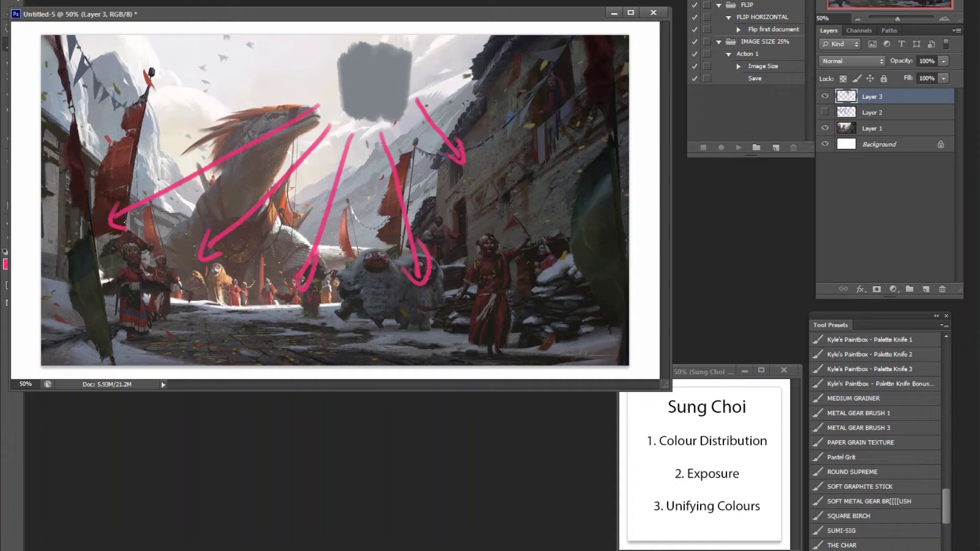
Step: Hide Layer 3, add Layer 4 and loop a pink ellipse around the central crowd
{"action": "left_click", "coordinate": [825, 96]}
{"action": "left_click", "coordinate": [925, 289]}
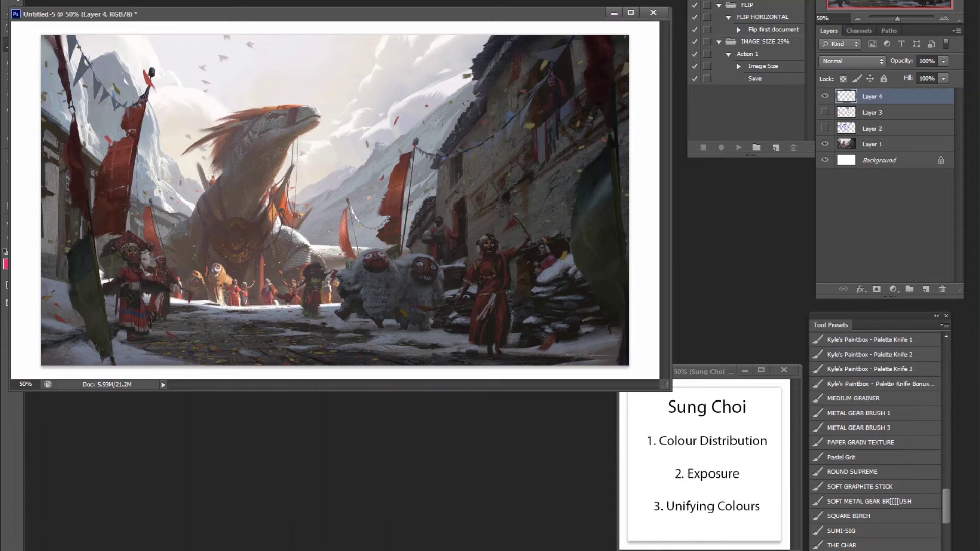
{"action": "mouse_move", "coordinate": [295, 258]}
{"action": "left_mouse_down"}
{"action": "mouse_move", "coordinate": [172, 273]}
{"action": "mouse_move", "coordinate": [219, 314]}
{"action": "mouse_move", "coordinate": [352, 283]}
{"action": "mouse_move", "coordinate": [216, 258]}
{"action": "mouse_move", "coordinate": [230, 311]}
{"action": "mouse_move", "coordinate": [350, 283]}
{"action": "mouse_move", "coordinate": [205, 253]}
{"action": "mouse_move", "coordinate": [214, 305]}
{"action": "left_mouse_up"}
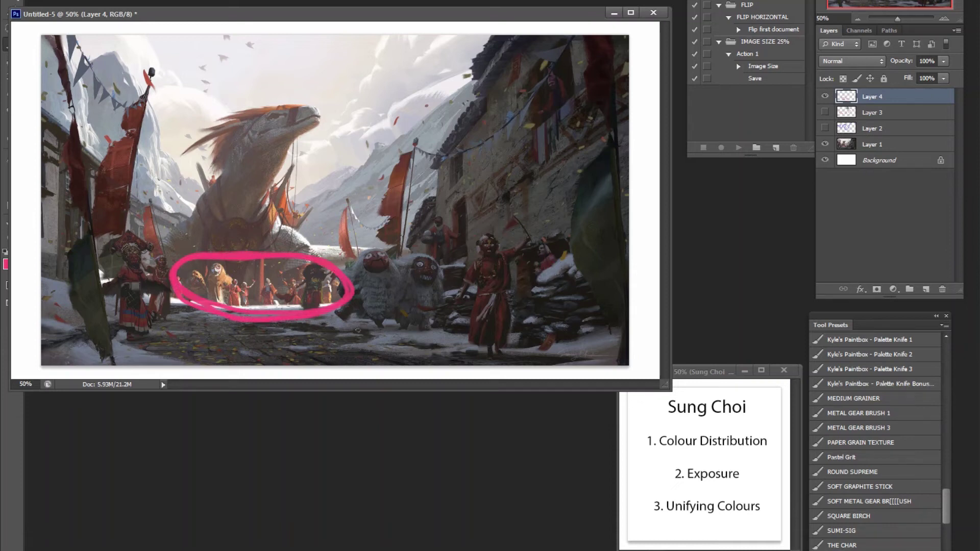
Step: Try a white stroke over the clouds, then undo it
{"action": "key", "text": "x"}
{"action": "mouse_move", "coordinate": [364, 141]}
{"action": "left_mouse_down"}
{"action": "mouse_move", "coordinate": [360, 76]}
{"action": "mouse_move", "coordinate": [381, 135]}
{"action": "mouse_move", "coordinate": [365, 83]}
{"action": "mouse_move", "coordinate": [383, 82]}
{"action": "mouse_move", "coordinate": [365, 145]}
{"action": "mouse_move", "coordinate": [385, 122]}
{"action": "mouse_move", "coordinate": [309, 239]}
{"action": "left_mouse_up"}
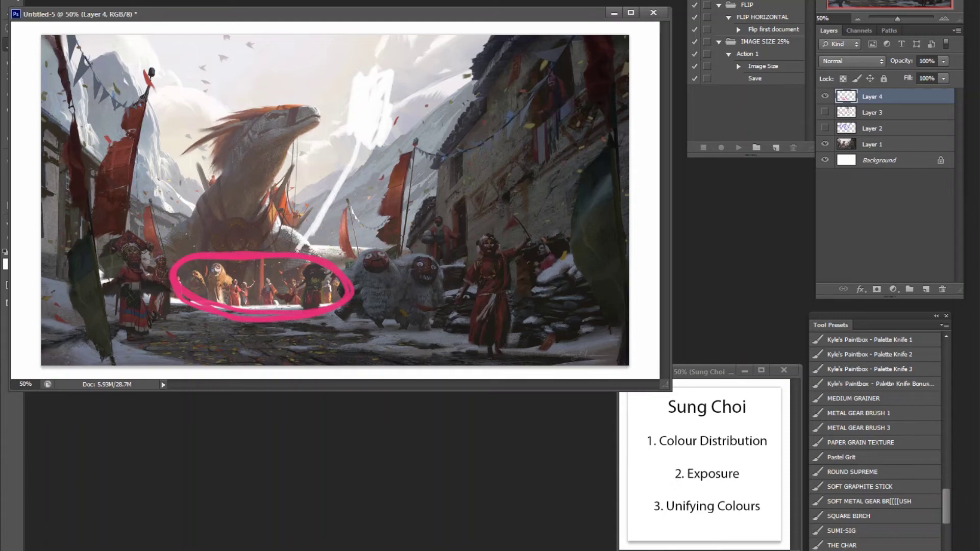
{"action": "key", "text": "ctrl+z"}
Step: Resample the ellipse's pink and draw a pink arrow from the sky into the ellipse
{"action": "left_click", "coordinate": [6, 264]}
{"action": "left_click", "coordinate": [310, 260]}
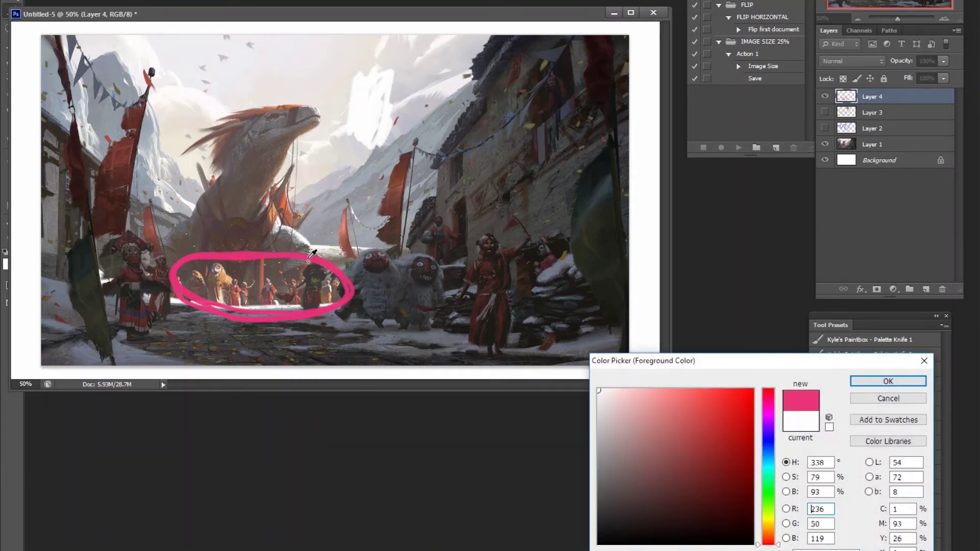
{"action": "key", "text": "Return"}
{"action": "mouse_move", "coordinate": [366, 119]}
{"action": "left_mouse_down"}
{"action": "mouse_move", "coordinate": [349, 172]}
{"action": "mouse_move", "coordinate": [307, 241]}
{"action": "mouse_move", "coordinate": [300, 231]}
{"action": "mouse_move", "coordinate": [320, 234]}
{"action": "left_mouse_up"}
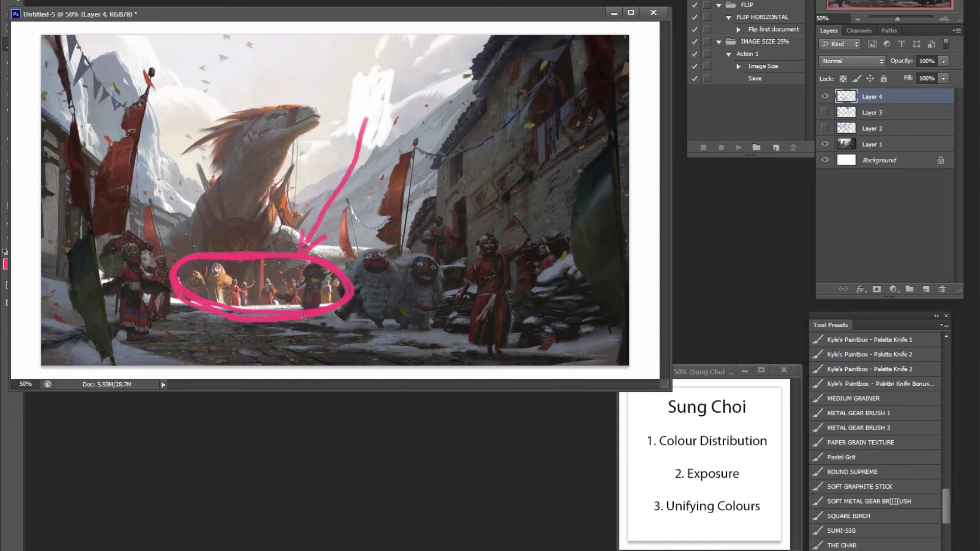
Step: Switch the brush to blue and draw a blue arrow from the crowd to the dancer
{"action": "left_click", "coordinate": [5, 264]}
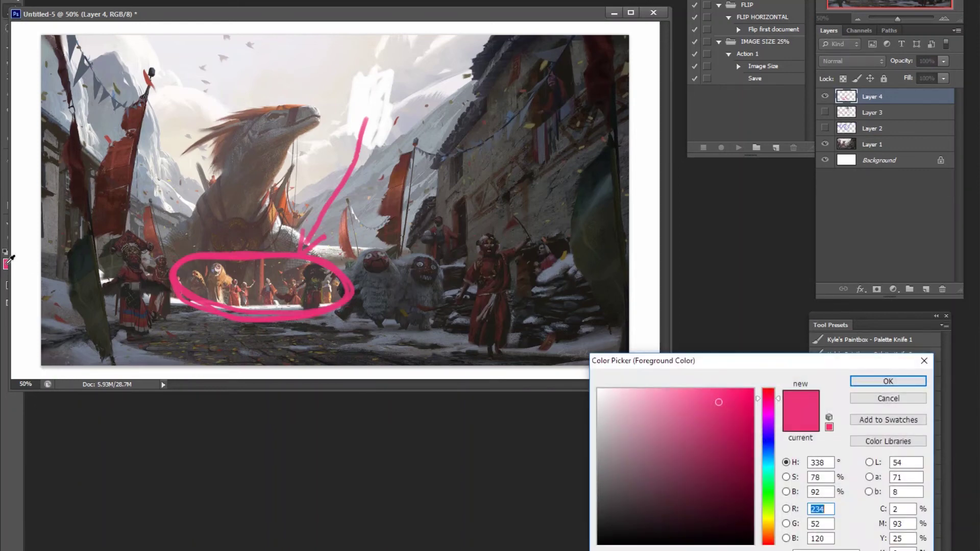
{"action": "left_click", "coordinate": [773, 447]}
{"action": "key", "text": "Return"}
{"action": "mouse_move", "coordinate": [353, 307]}
{"action": "left_mouse_down"}
{"action": "mouse_move", "coordinate": [469, 304]}
{"action": "mouse_move", "coordinate": [450, 314]}
{"action": "left_mouse_up"}
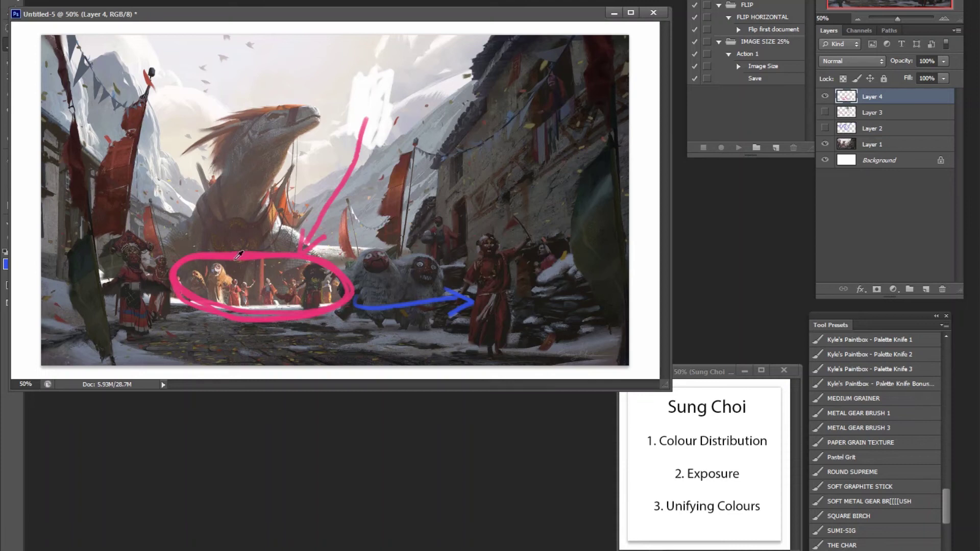
Step: Draw a small pink arrow into the ellipse and a blue curve around the right-side buildings
{"action": "key", "text": "x"}
{"action": "mouse_move", "coordinate": [215, 213]}
{"action": "left_mouse_down"}
{"action": "mouse_move", "coordinate": [223, 246]}
{"action": "mouse_move", "coordinate": [228, 232]}
{"action": "left_mouse_up"}
{"action": "key", "text": "x"}
{"action": "mouse_move", "coordinate": [537, 35]}
{"action": "left_mouse_down"}
{"action": "mouse_move", "coordinate": [381, 254]}
{"action": "mouse_move", "coordinate": [626, 309]}
{"action": "mouse_move", "coordinate": [548, 24]}
{"action": "left_mouse_up"}
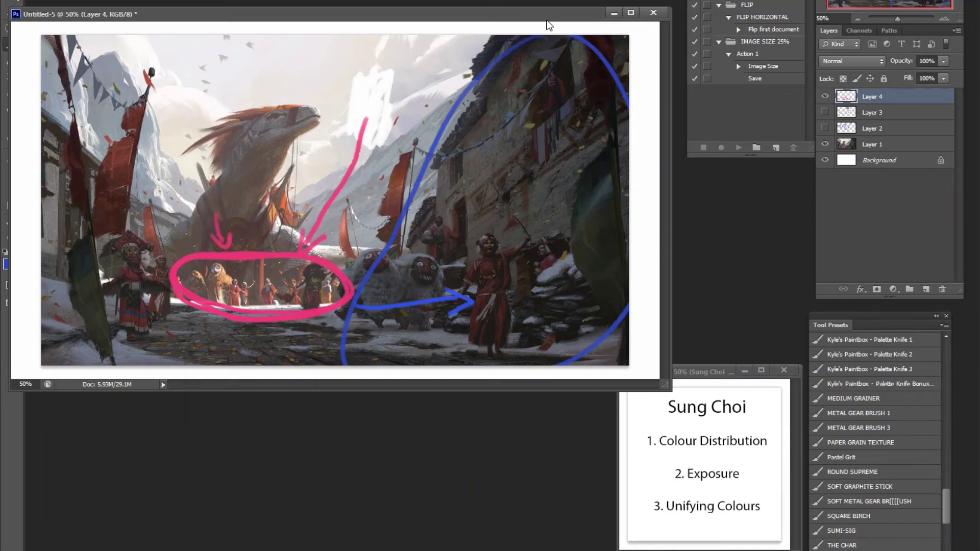
Step: Sample the ellipse's pink and draw a double-headed arrow from the ringed crowd to the creatures
{"action": "left_click", "coordinate": [340, 302], "text": "alt"}
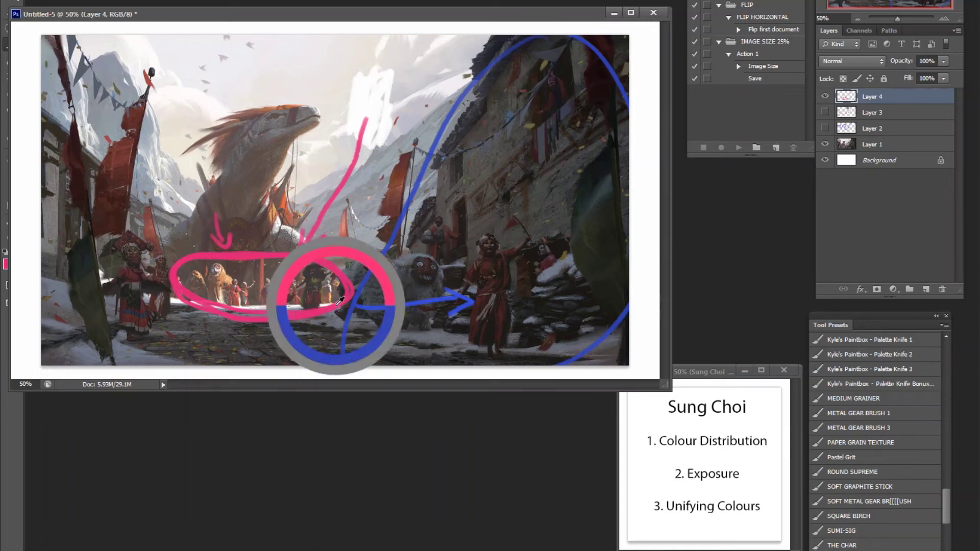
{"action": "mouse_move", "coordinate": [330, 281]}
{"action": "left_mouse_down"}
{"action": "mouse_move", "coordinate": [391, 274]}
{"action": "mouse_move", "coordinate": [416, 284]}
{"action": "mouse_move", "coordinate": [322, 297]}
{"action": "left_mouse_up"}
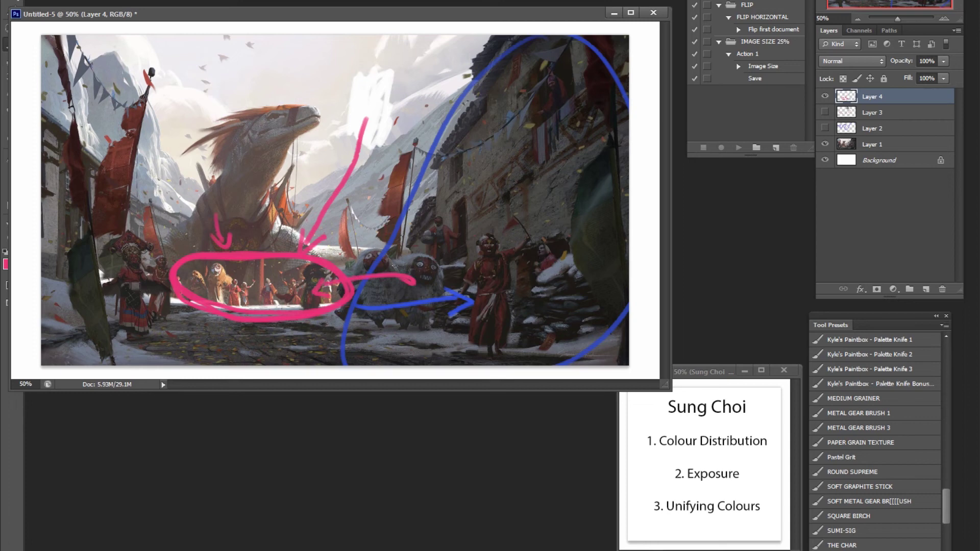
{"action": "mouse_move", "coordinate": [407, 269]}
{"action": "left_mouse_down"}
{"action": "mouse_move", "coordinate": [421, 281]}
{"action": "mouse_move", "coordinate": [412, 287]}
{"action": "left_mouse_up"}
{"action": "mouse_move", "coordinate": [319, 285]}
{"action": "left_mouse_down"}
{"action": "mouse_move", "coordinate": [327, 292]}
{"action": "mouse_move", "coordinate": [319, 290]}
{"action": "left_mouse_up"}
Step: Paint a fully saturated orange stroke over the crowd, then hide Layer 4's annotations
{"action": "left_click", "coordinate": [279, 291], "text": "alt"}
{"action": "left_click", "coordinate": [6, 264]}
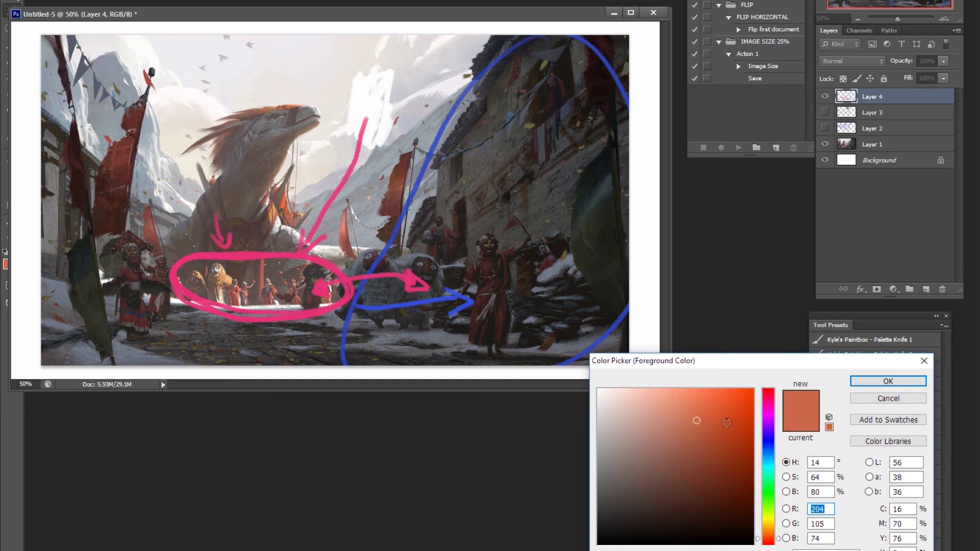
{"action": "left_click_drag", "start_coordinate": [725, 408], "coordinate": [852, 405]}
{"action": "left_click", "coordinate": [888, 381]}
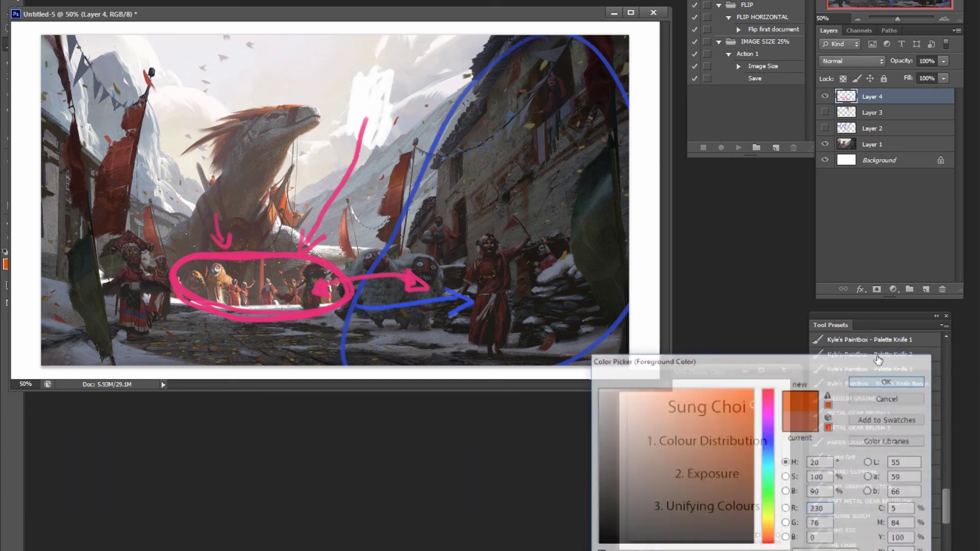
{"action": "left_click_drag", "start_coordinate": [291, 281], "coordinate": [295, 303]}
{"action": "left_click_drag", "start_coordinate": [292, 270], "coordinate": [290, 311]}
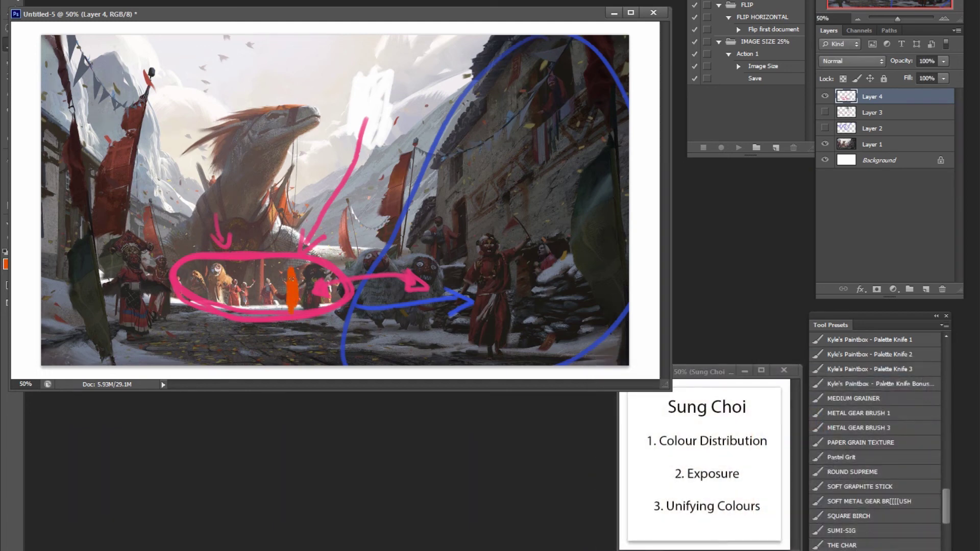
{"action": "left_click", "coordinate": [926, 289]}
Step: On a new layer, paint side-by-side orange and magenta patches over the central crowd
{"action": "left_click", "coordinate": [826, 113]}
{"action": "mouse_move", "coordinate": [266, 259]}
{"action": "left_mouse_down"}
{"action": "mouse_move", "coordinate": [268, 313]}
{"action": "mouse_move", "coordinate": [273, 266]}
{"action": "mouse_move", "coordinate": [279, 307]}
{"action": "mouse_move", "coordinate": [282, 276]}
{"action": "mouse_move", "coordinate": [289, 304]}
{"action": "left_mouse_up"}
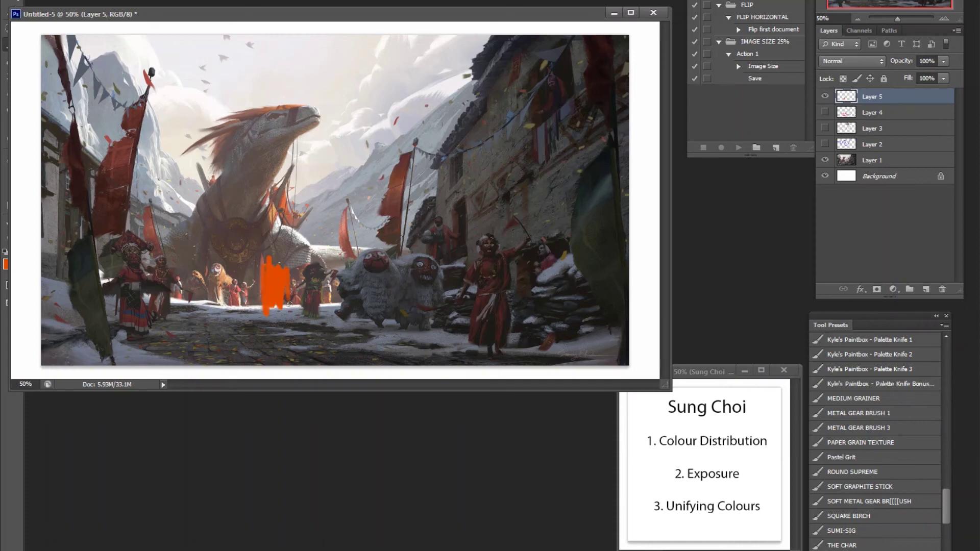
{"action": "left_click", "coordinate": [6, 264]}
{"action": "left_click", "coordinate": [771, 411]}
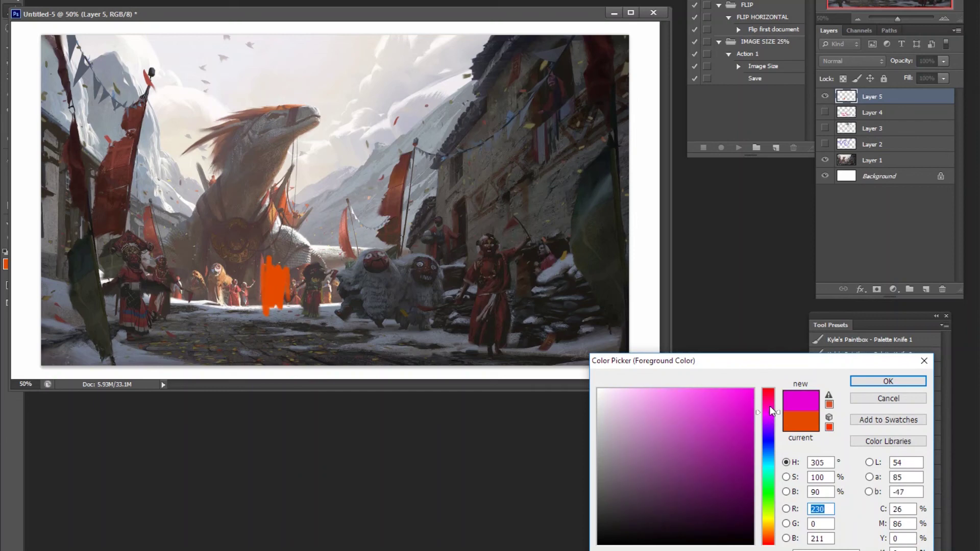
{"action": "left_click", "coordinate": [889, 382]}
{"action": "left_click_drag", "start_coordinate": [295, 262], "coordinate": [298, 291]}
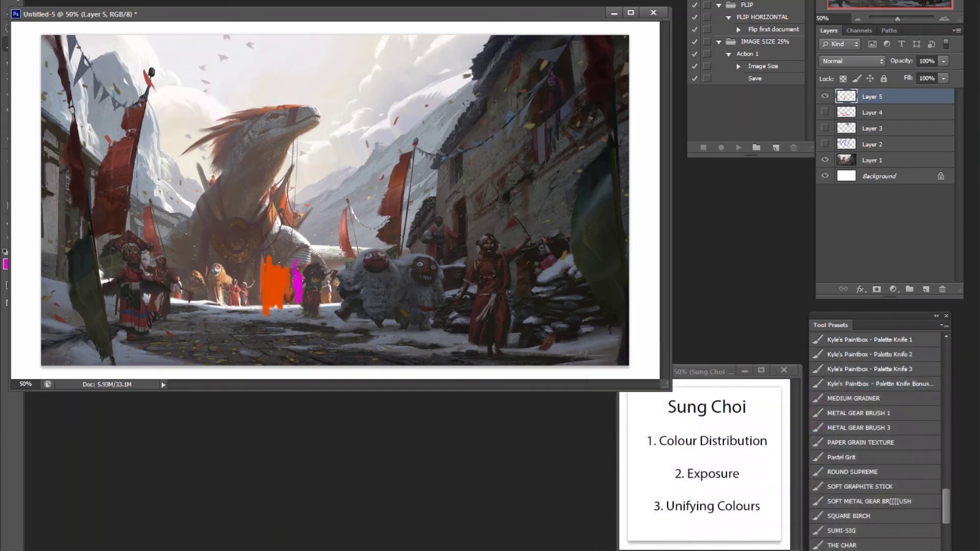
{"action": "mouse_move", "coordinate": [295, 276]}
{"action": "left_mouse_down"}
{"action": "mouse_move", "coordinate": [289, 286]}
{"action": "mouse_move", "coordinate": [284, 276]}
{"action": "left_mouse_up"}
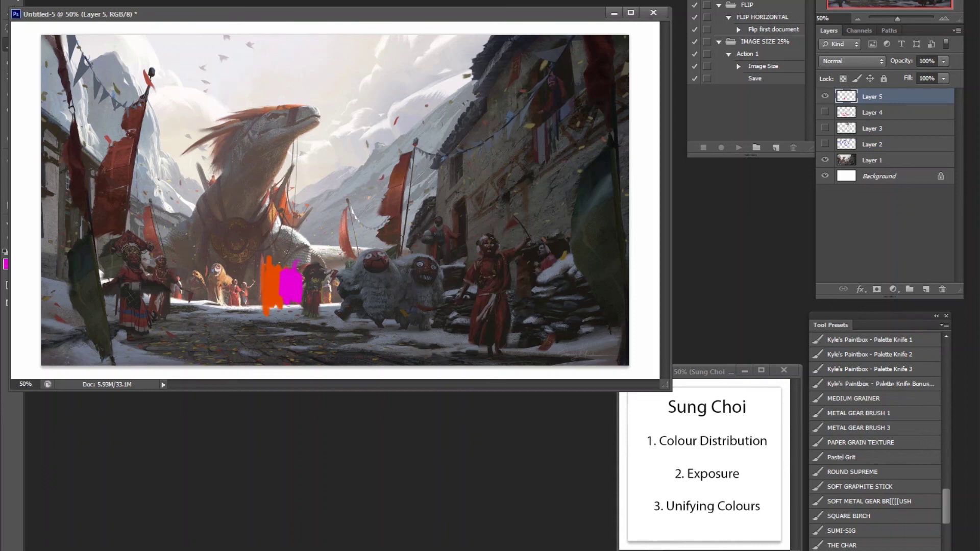
Step: Draw magenta arrows radiating from the crowd to the corners and edges, then delete the layer
{"action": "mouse_move", "coordinate": [255, 238]}
{"action": "left_mouse_down"}
{"action": "mouse_move", "coordinate": [213, 177]}
{"action": "mouse_move", "coordinate": [193, 93]}
{"action": "mouse_move", "coordinate": [223, 94]}
{"action": "left_mouse_up"}
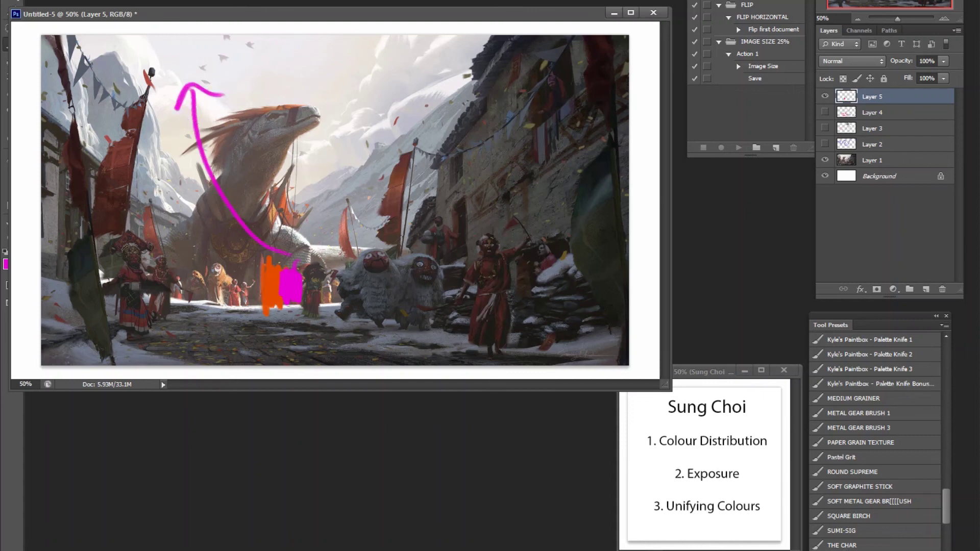
{"action": "mouse_move", "coordinate": [316, 268]}
{"action": "left_mouse_down"}
{"action": "mouse_move", "coordinate": [549, 59]}
{"action": "mouse_move", "coordinate": [534, 110]}
{"action": "left_mouse_up"}
{"action": "mouse_move", "coordinate": [312, 297]}
{"action": "left_mouse_down"}
{"action": "mouse_move", "coordinate": [468, 360]}
{"action": "mouse_move", "coordinate": [460, 324]}
{"action": "left_mouse_up"}
{"action": "left_click_drag", "start_coordinate": [270, 320], "coordinate": [242, 365]}
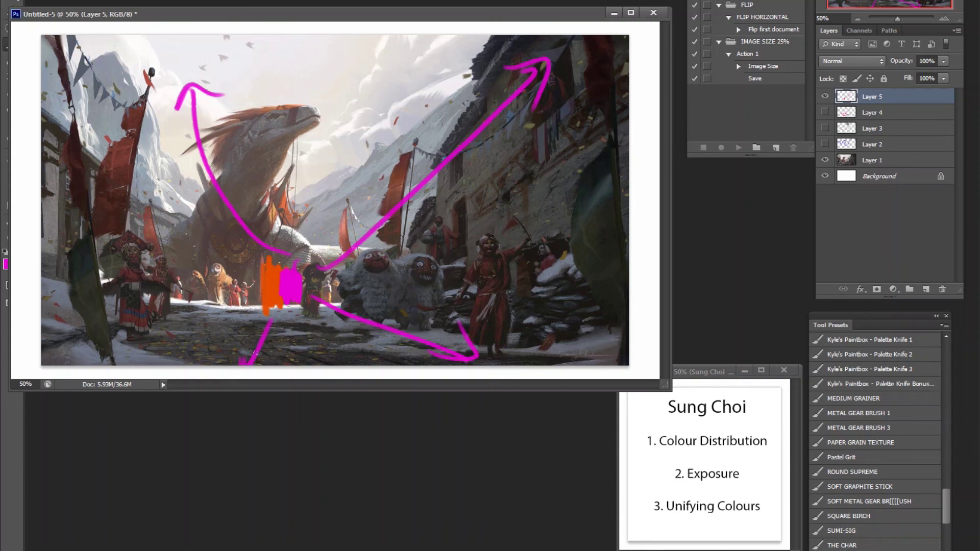
{"action": "mouse_move", "coordinate": [220, 285]}
{"action": "left_mouse_down"}
{"action": "mouse_move", "coordinate": [53, 353]}
{"action": "mouse_move", "coordinate": [92, 352]}
{"action": "left_mouse_up"}
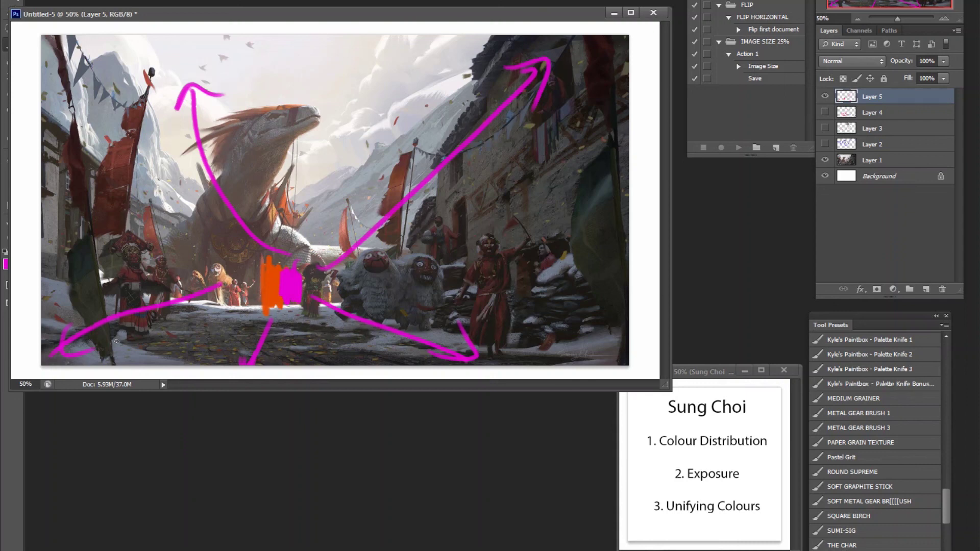
{"action": "key", "text": "Delete"}
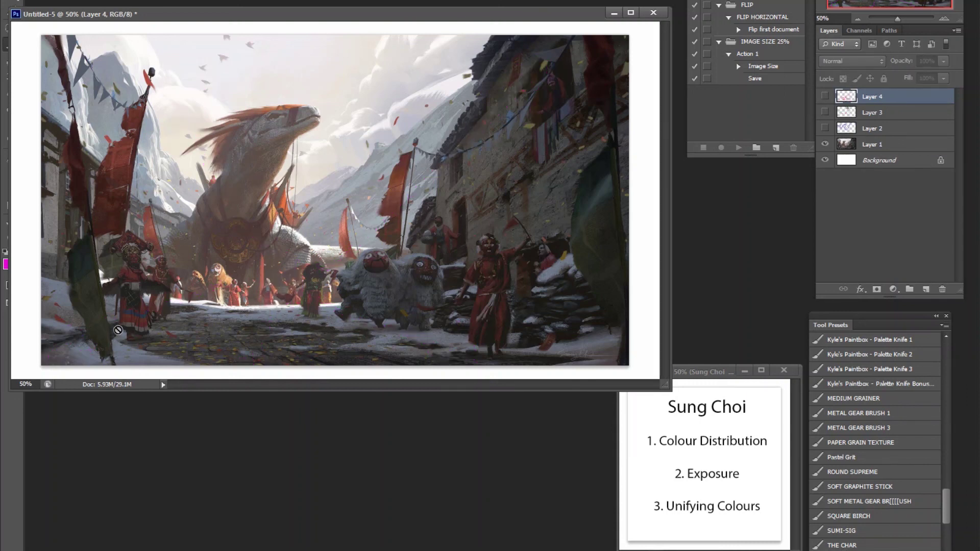